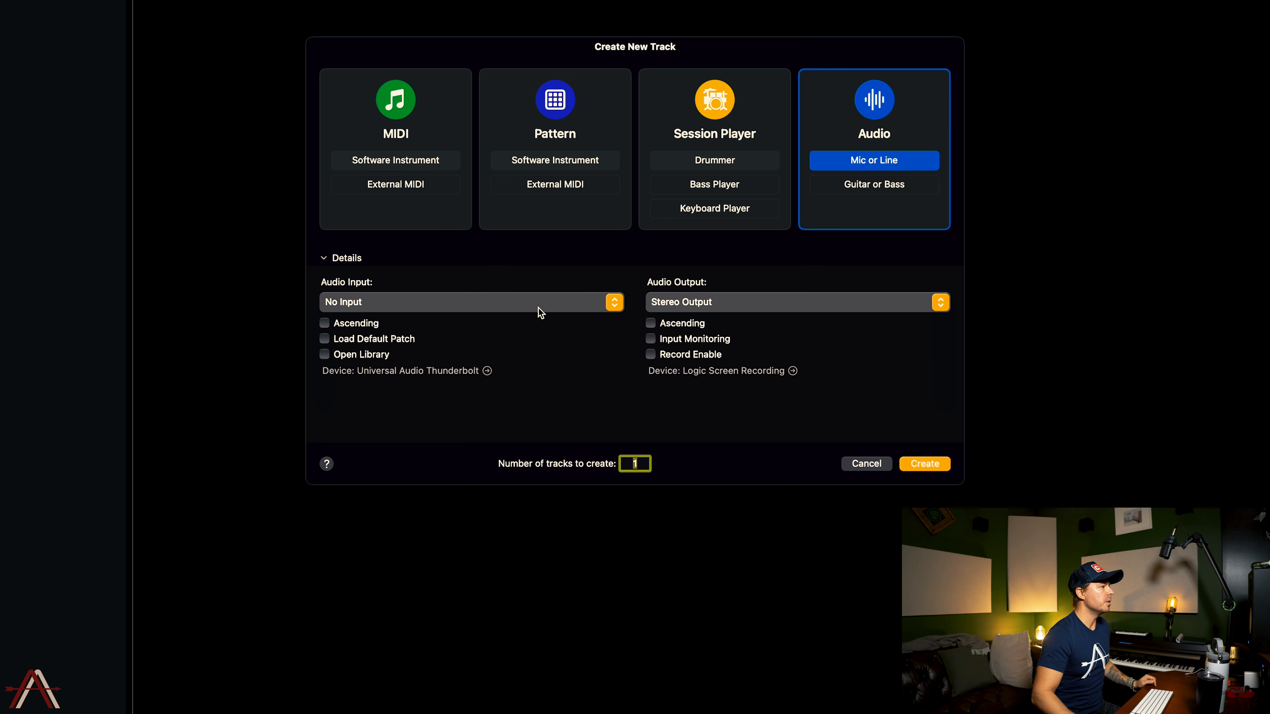
Create one Mic or Line audio track with No Input and Stereo Output
{"action": "left_click", "coordinate": [615, 303]}
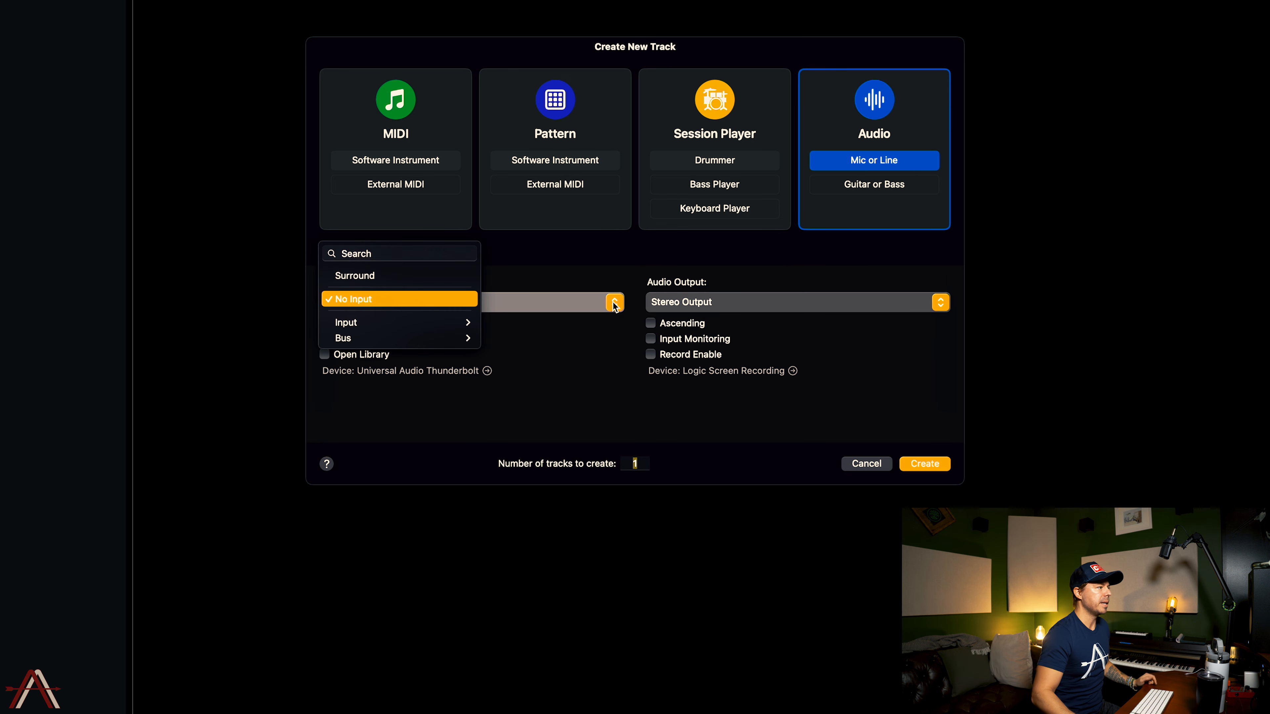
{"action": "left_click", "coordinate": [405, 299]}
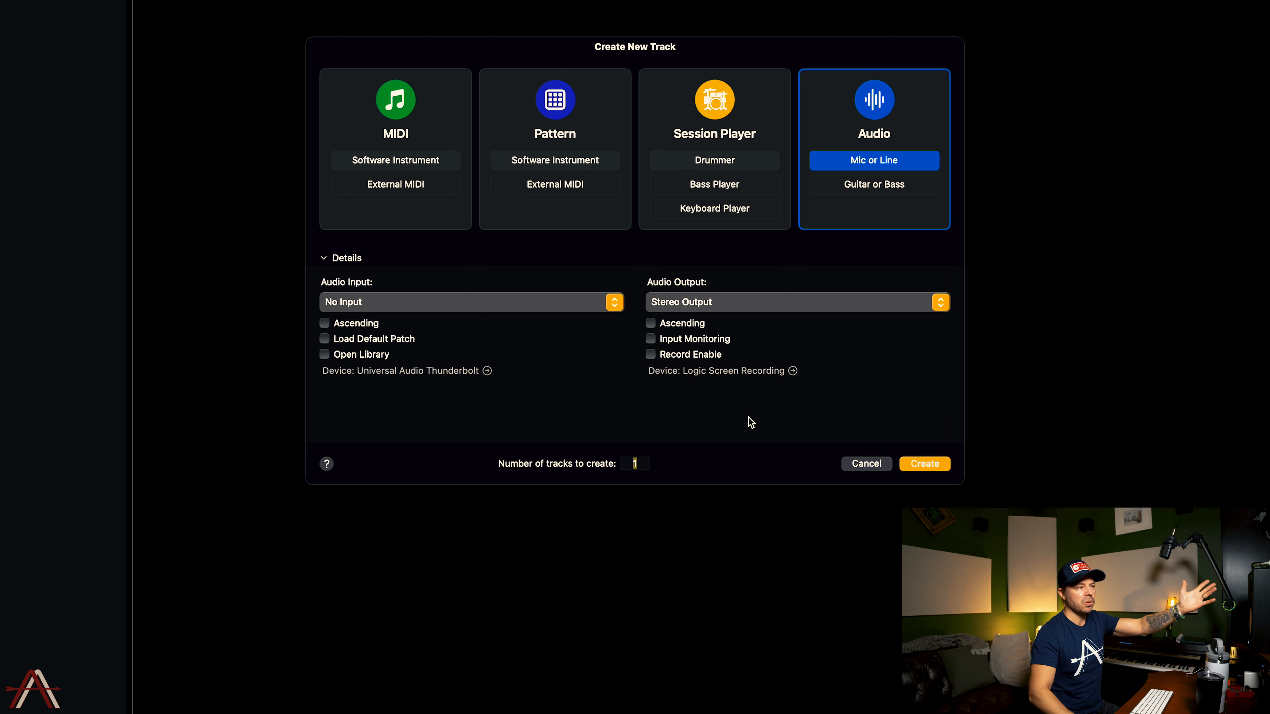
{"action": "left_click", "coordinate": [924, 463]}
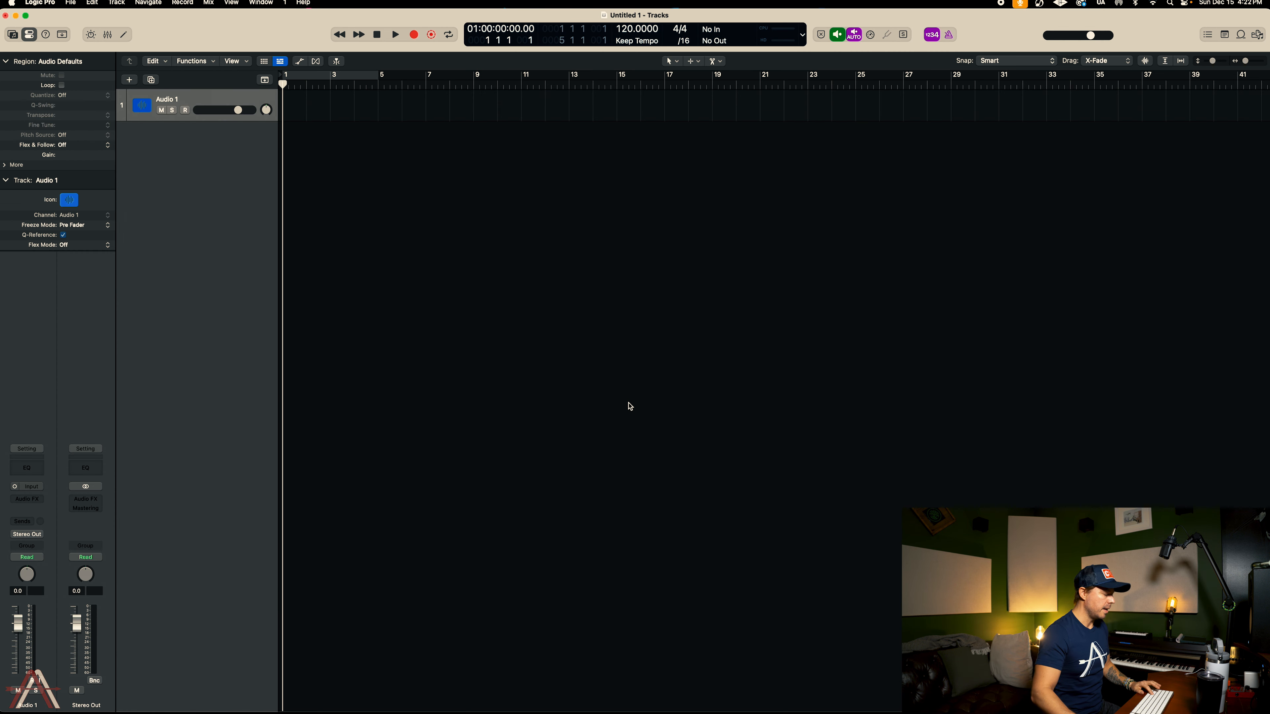
Show the mixer and add the Desktop file "Take Me Home - Arcane Arrow.aif" to the project's audio files
{"action": "key", "text": "x"}
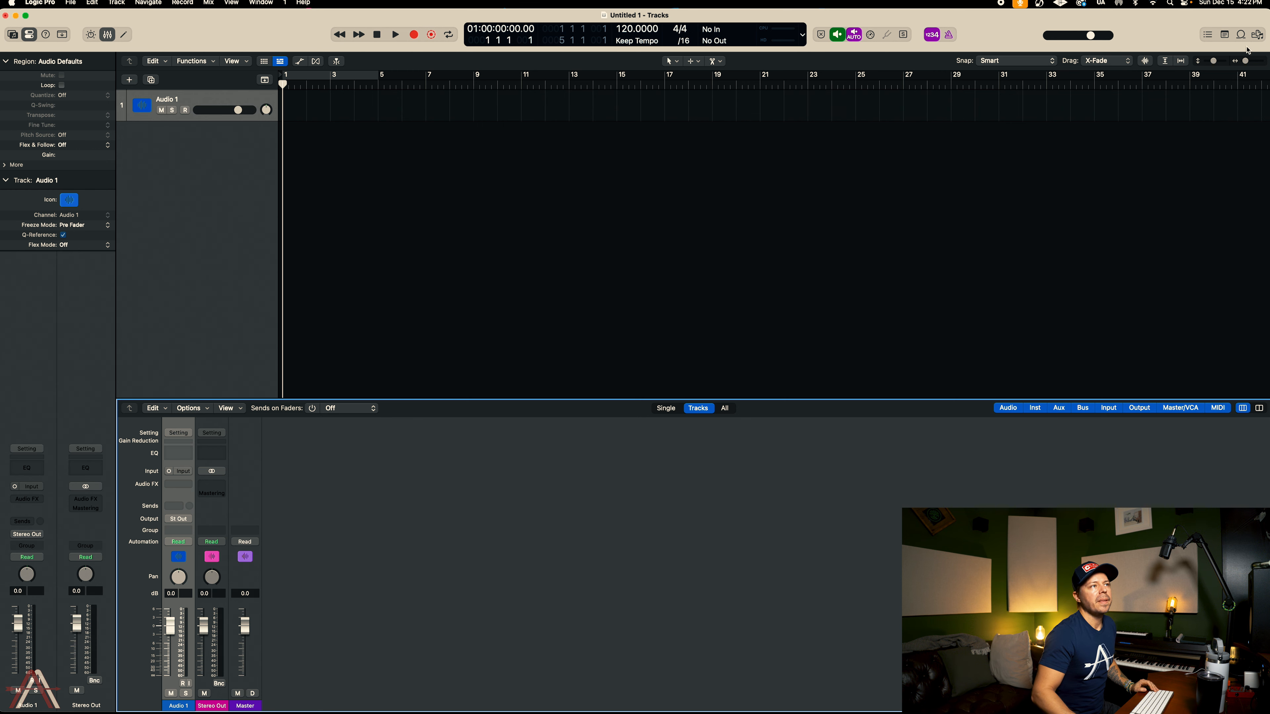
{"action": "left_click", "coordinate": [1258, 37]}
{"action": "left_click", "coordinate": [1076, 83]}
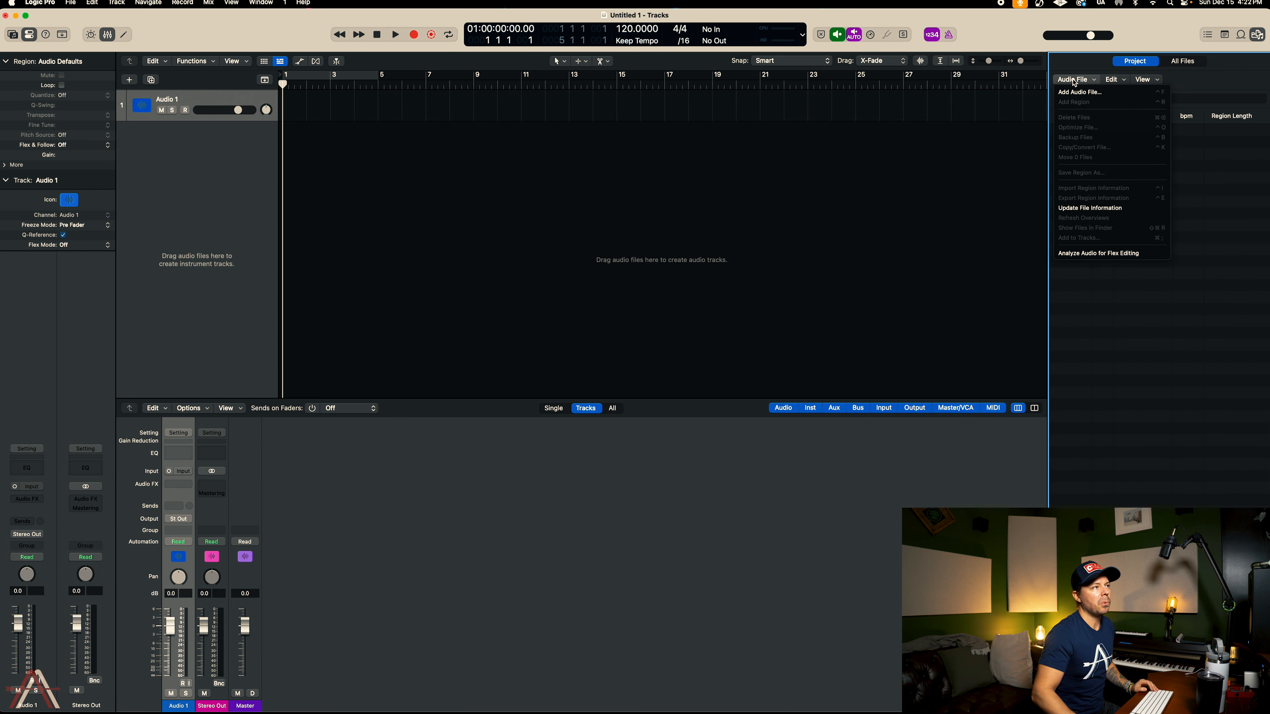
{"action": "left_click", "coordinate": [1064, 95]}
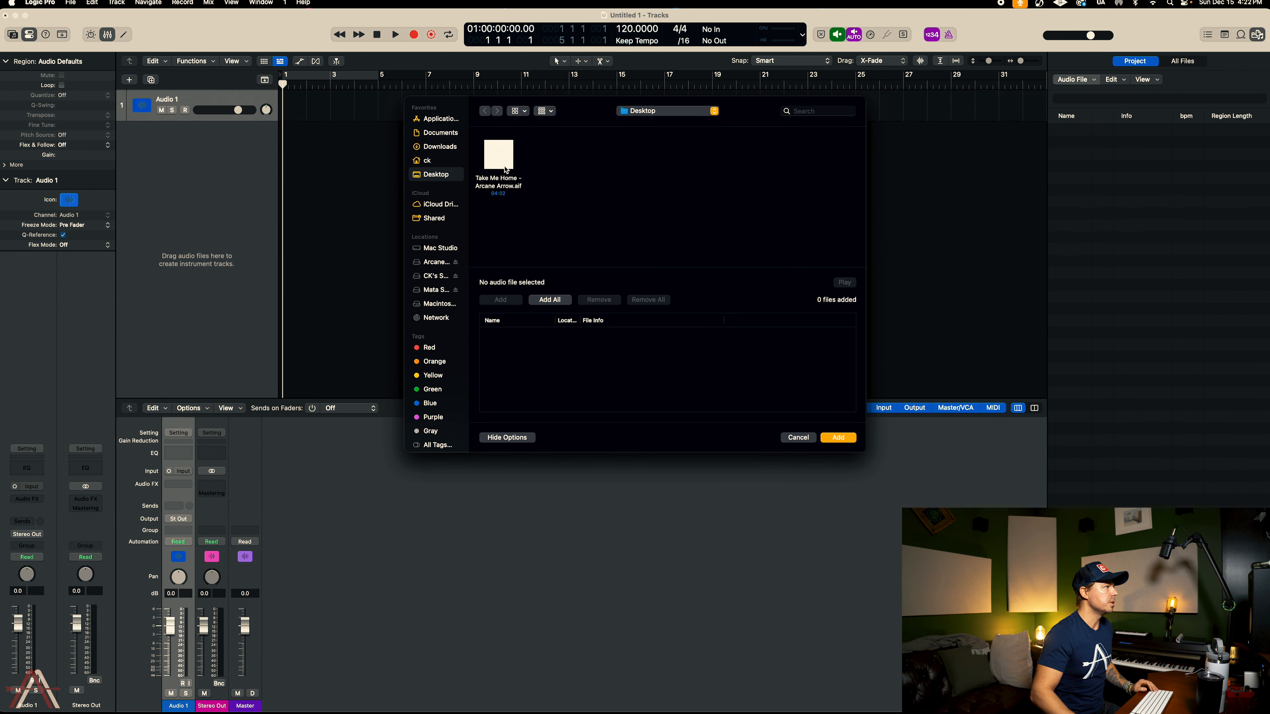
{"action": "left_click", "coordinate": [507, 170]}
{"action": "left_click", "coordinate": [839, 438]}
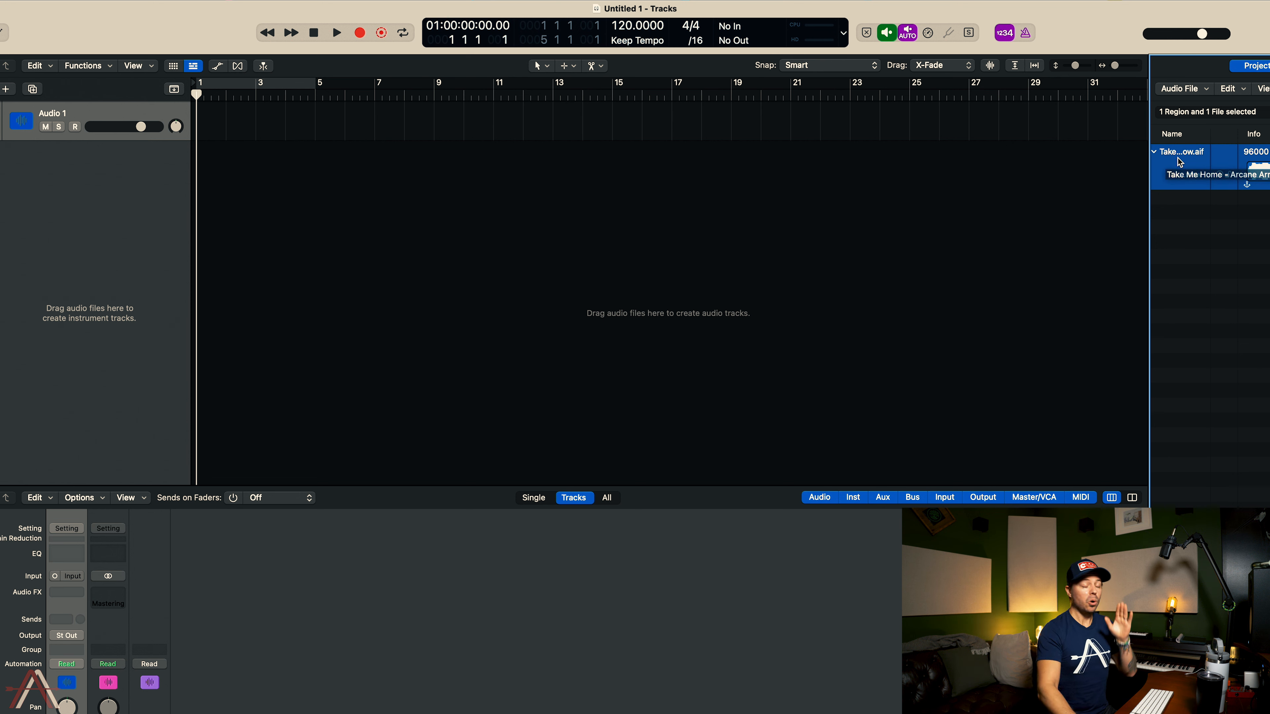
Place the Take Me Home audio file on the audio track at bar 5 and import its tempo information
{"action": "left_click_drag", "start_coordinate": [1186, 155], "coordinate": [332, 113]}
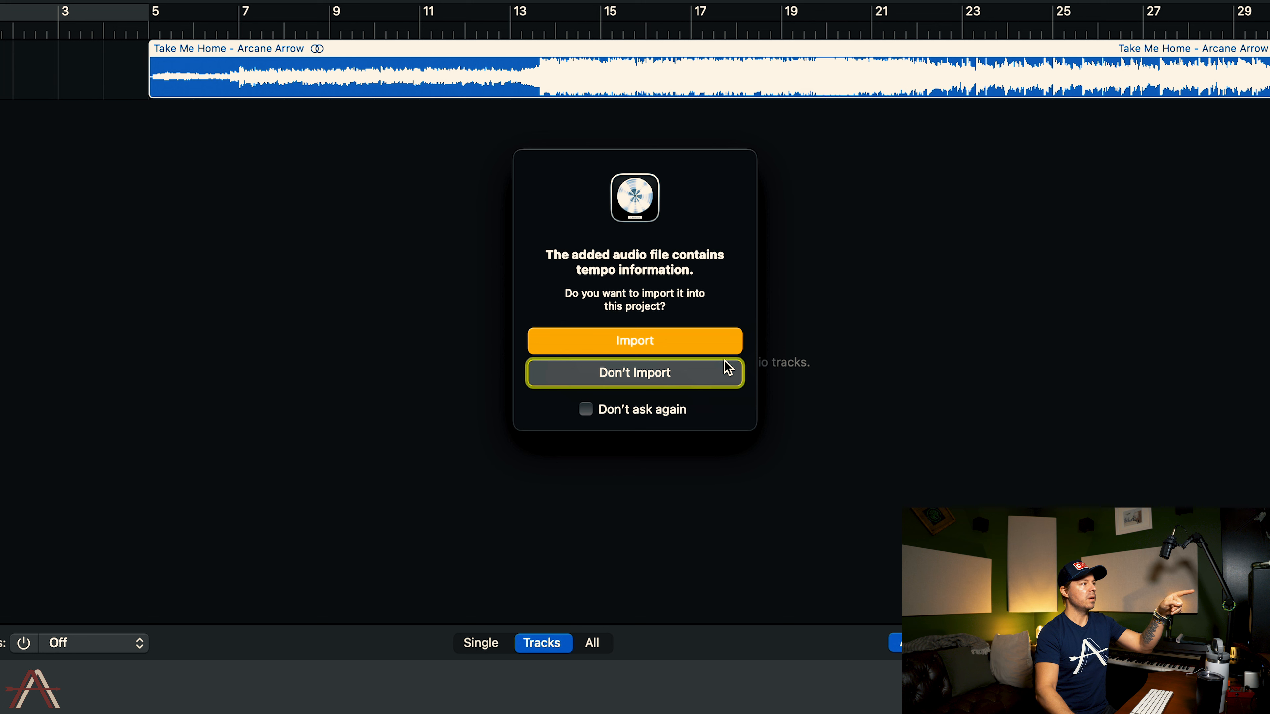
{"action": "left_click", "coordinate": [646, 341]}
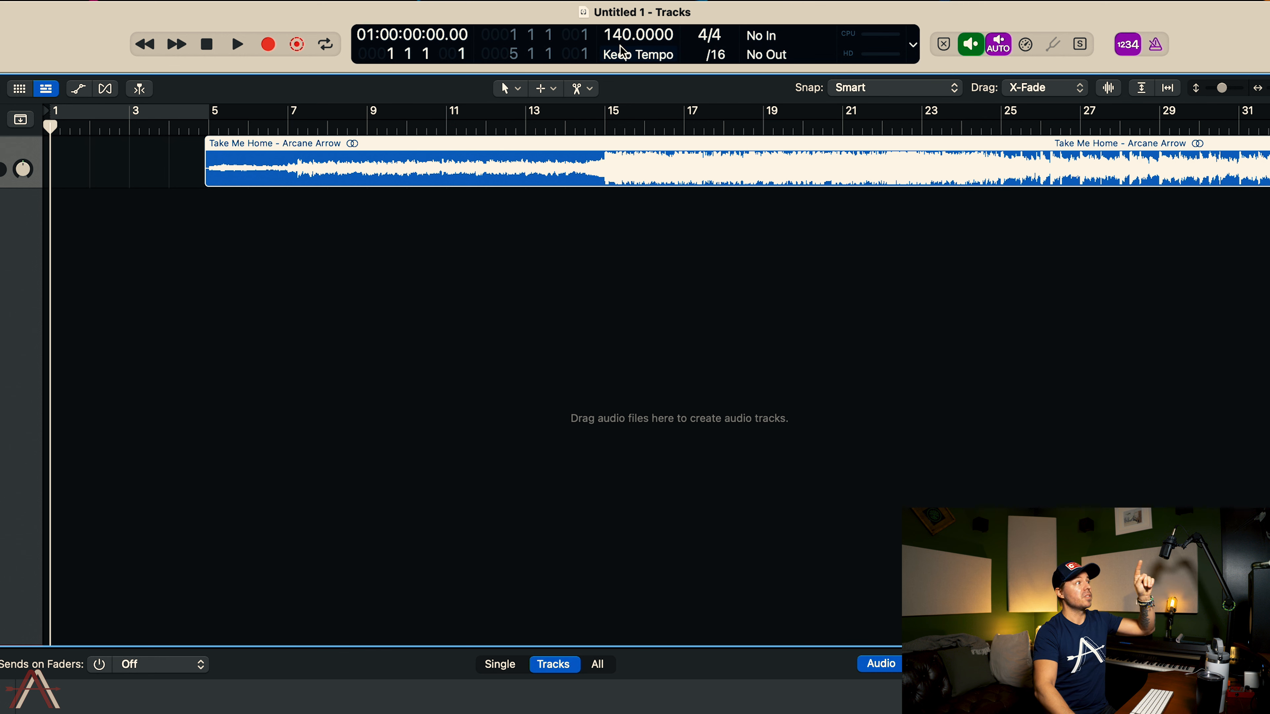
Undo the tempo import and hide the project audio browser
{"action": "key", "text": "super+z"}
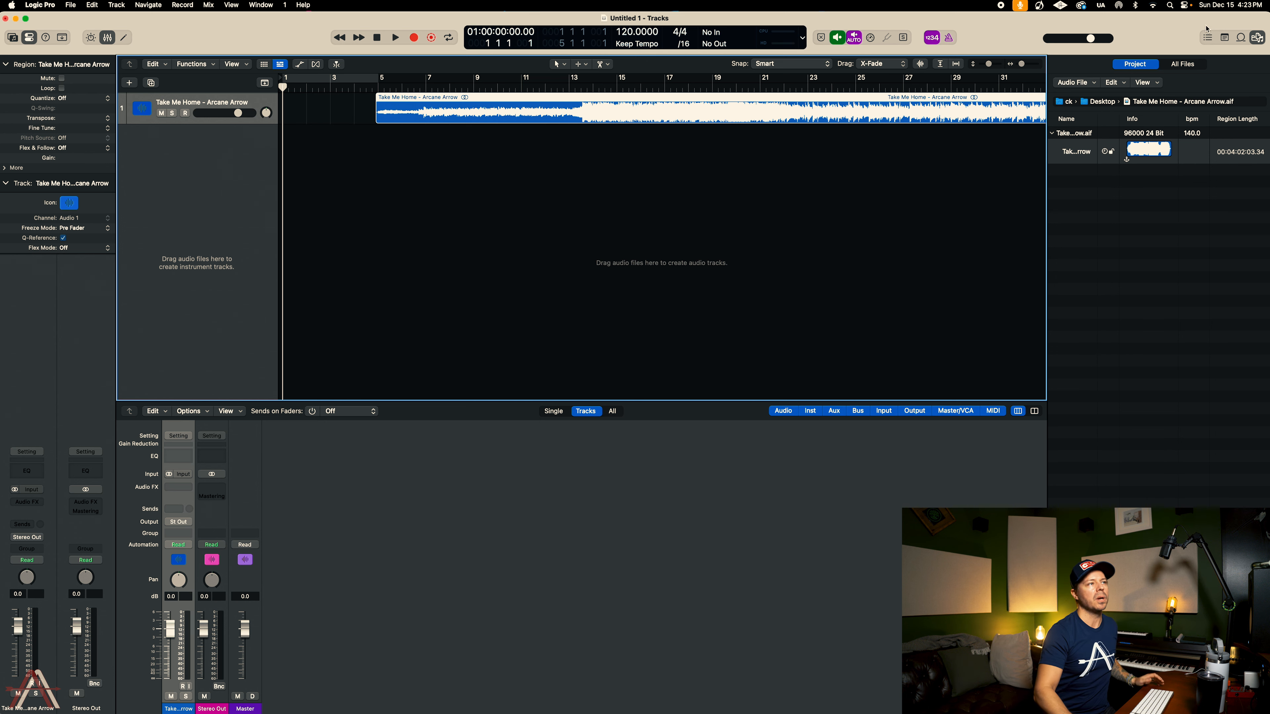
{"action": "left_click", "coordinate": [1262, 39]}
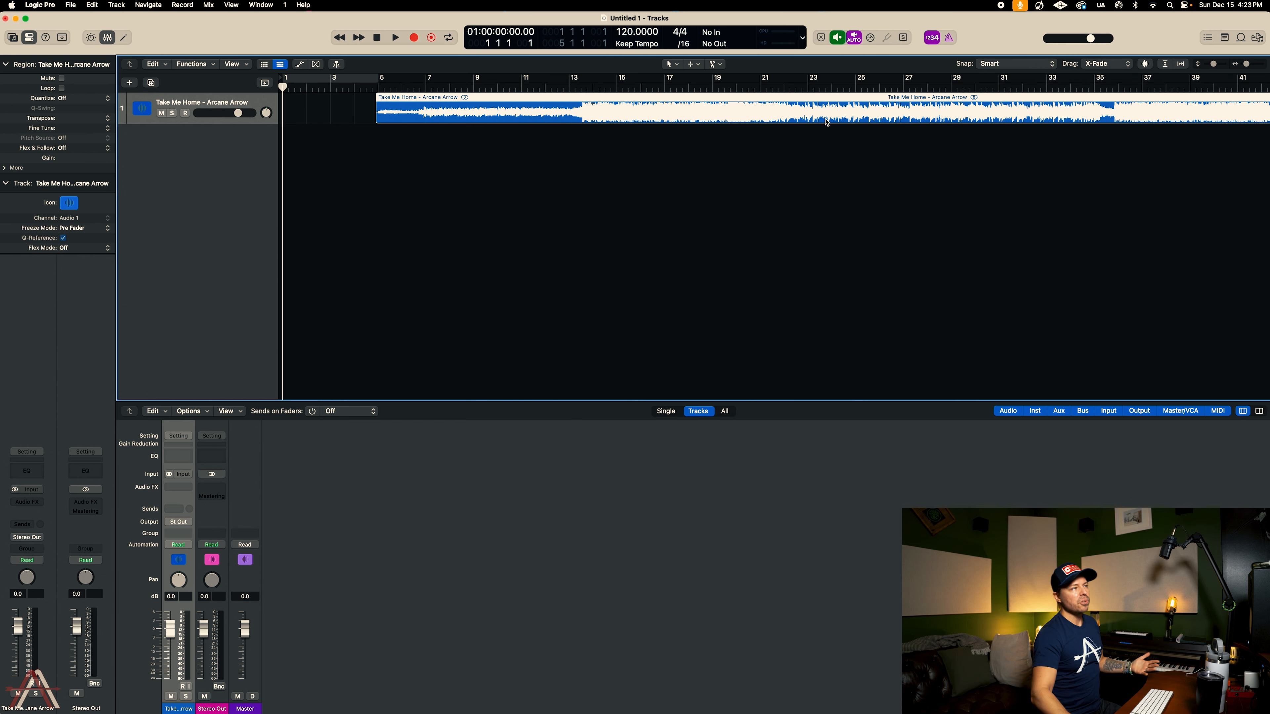
Set the playhead at bar 23 and insert the stereo BPM Counter as an audio effect on the Take Me Home track
{"action": "left_click", "coordinate": [809, 88]}
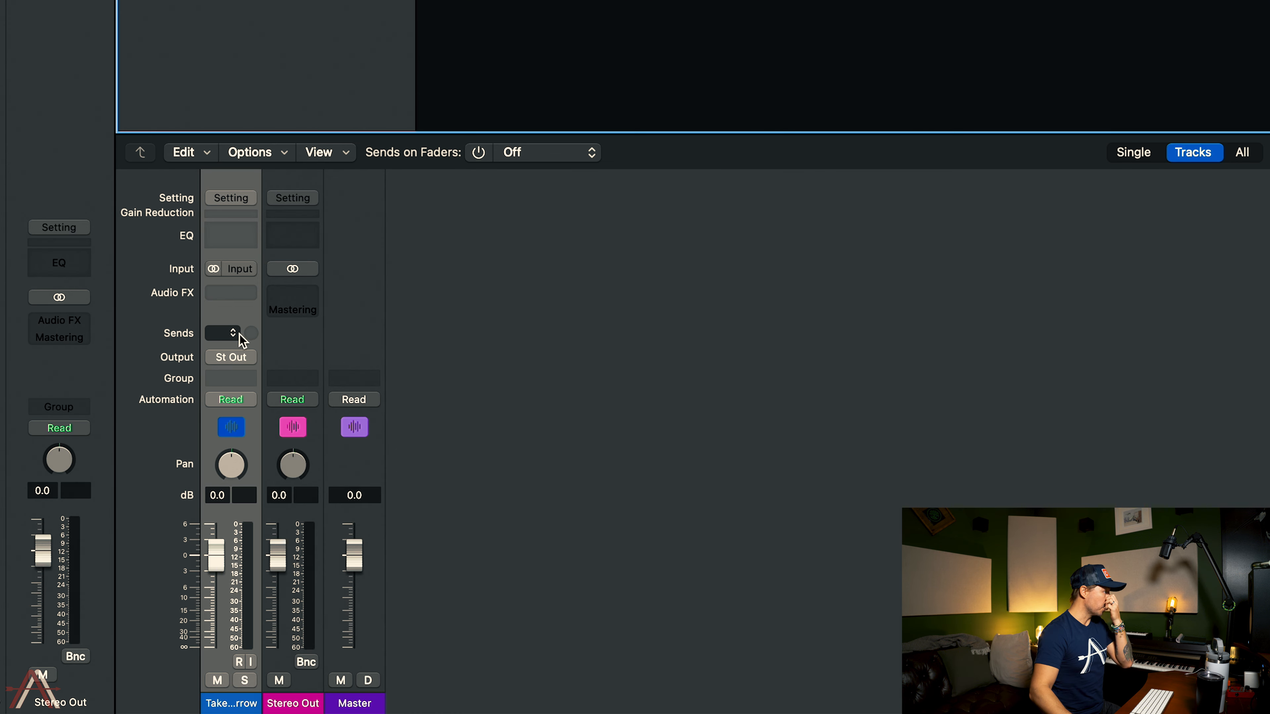
{"action": "left_click", "coordinate": [183, 488]}
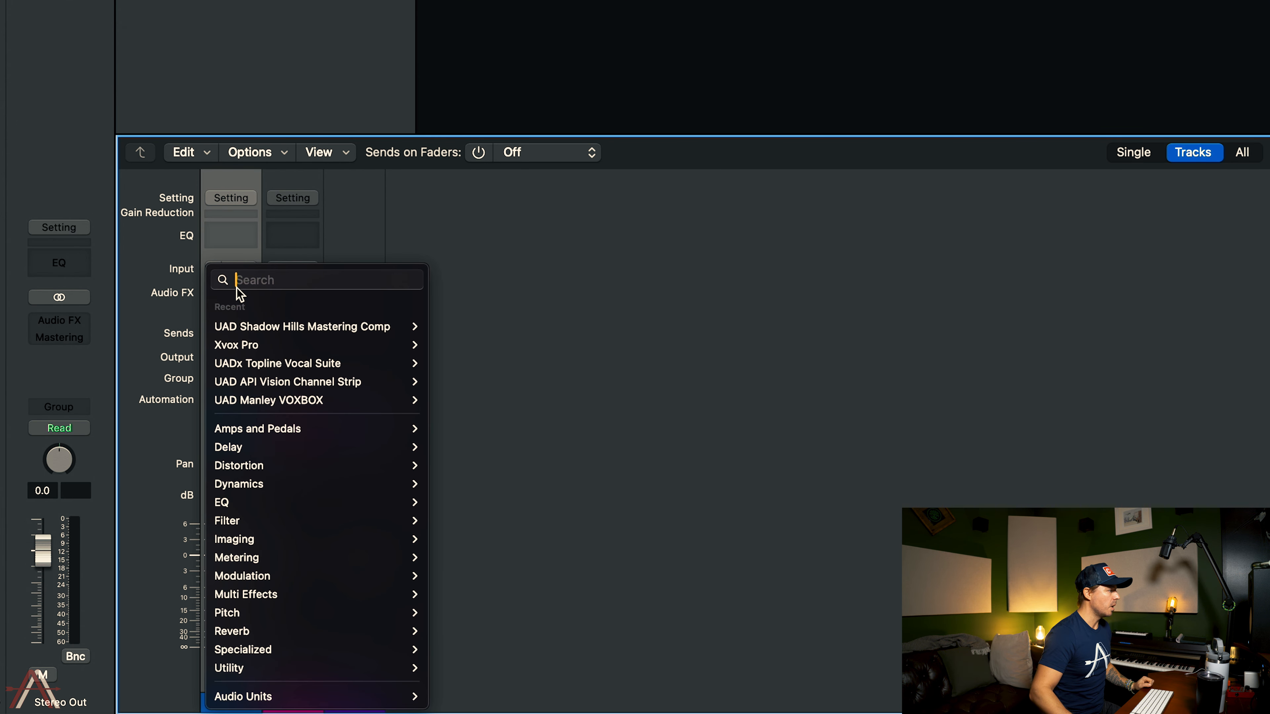
{"action": "mouse_move", "coordinate": [273, 405]}
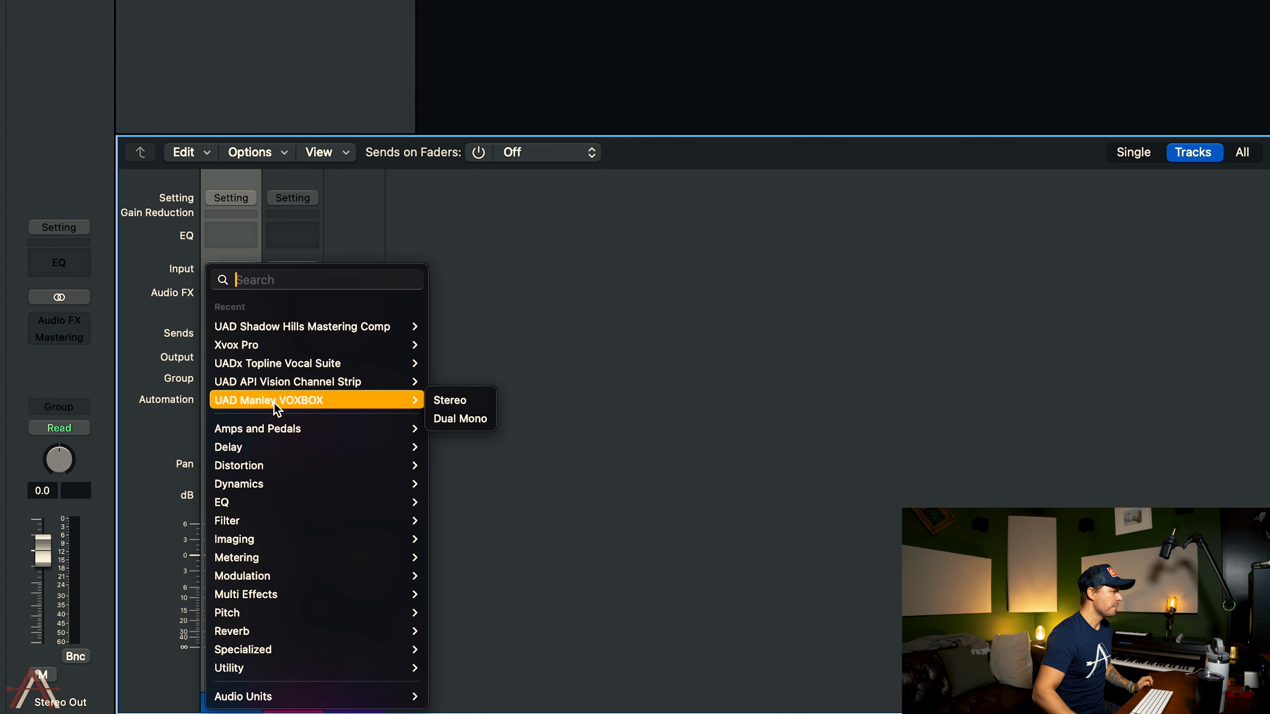
{"action": "mouse_move", "coordinate": [283, 558]}
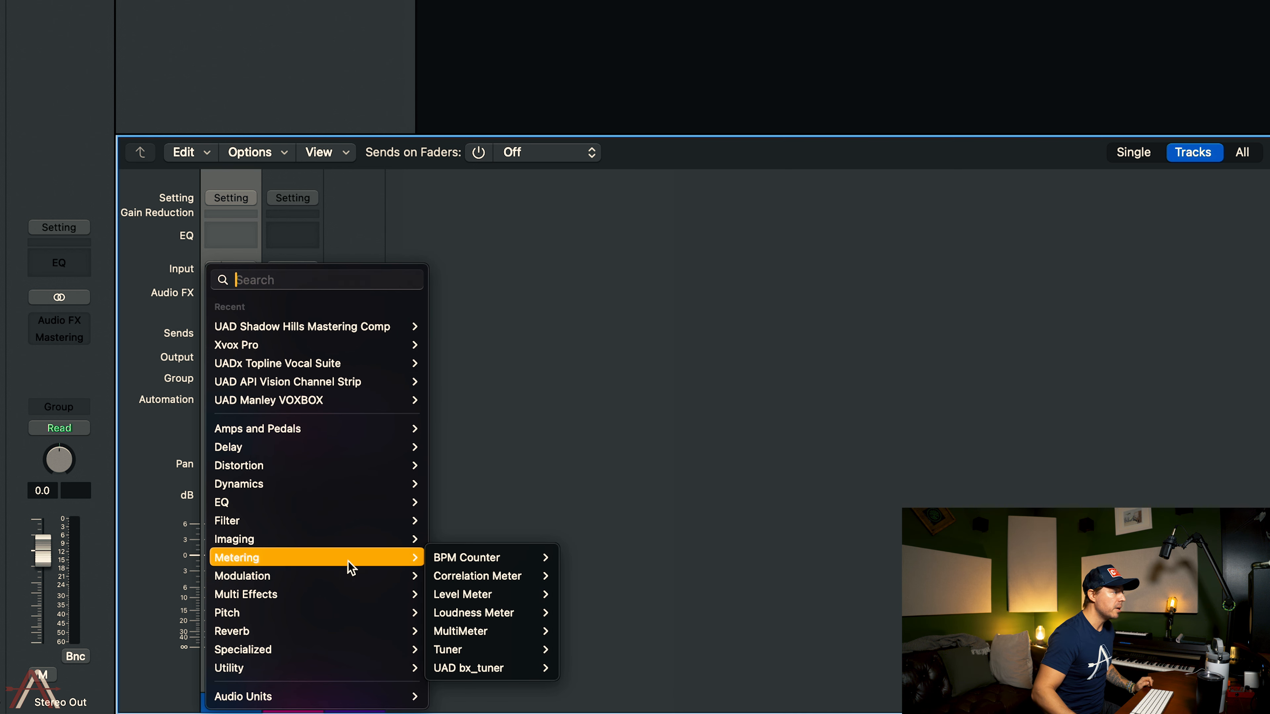
{"action": "mouse_move", "coordinate": [482, 561]}
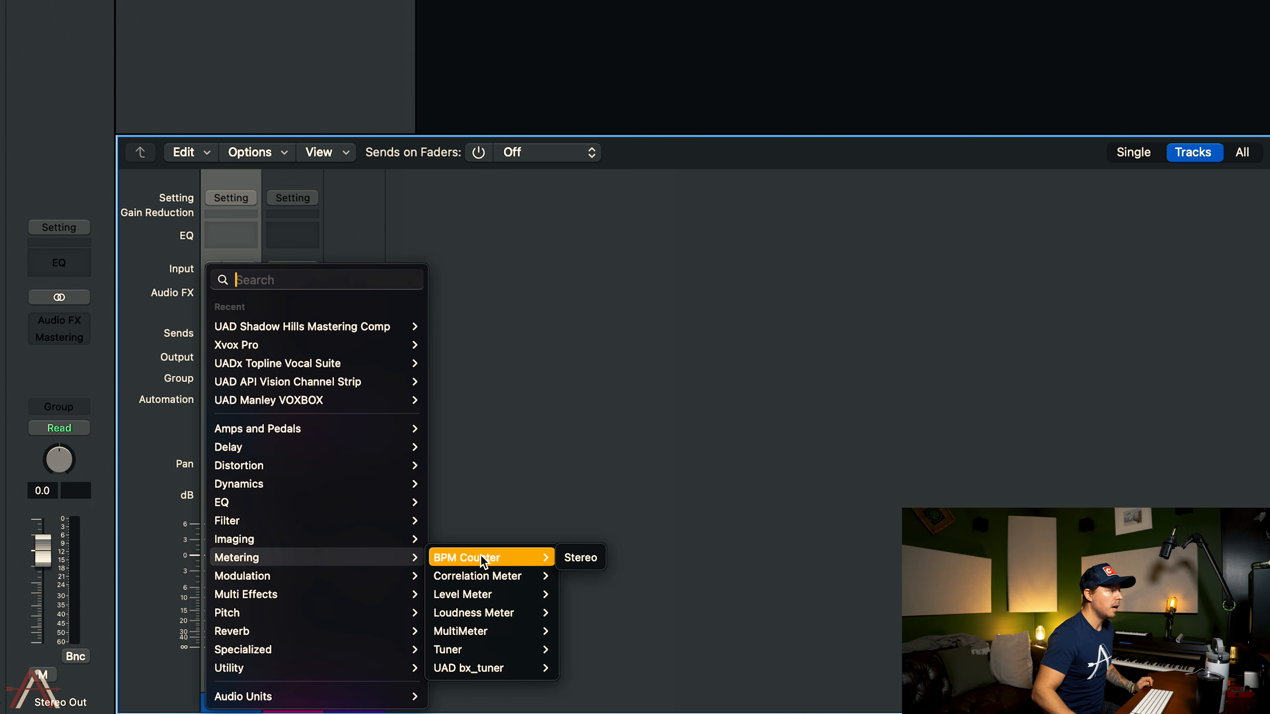
{"action": "left_click", "coordinate": [590, 561]}
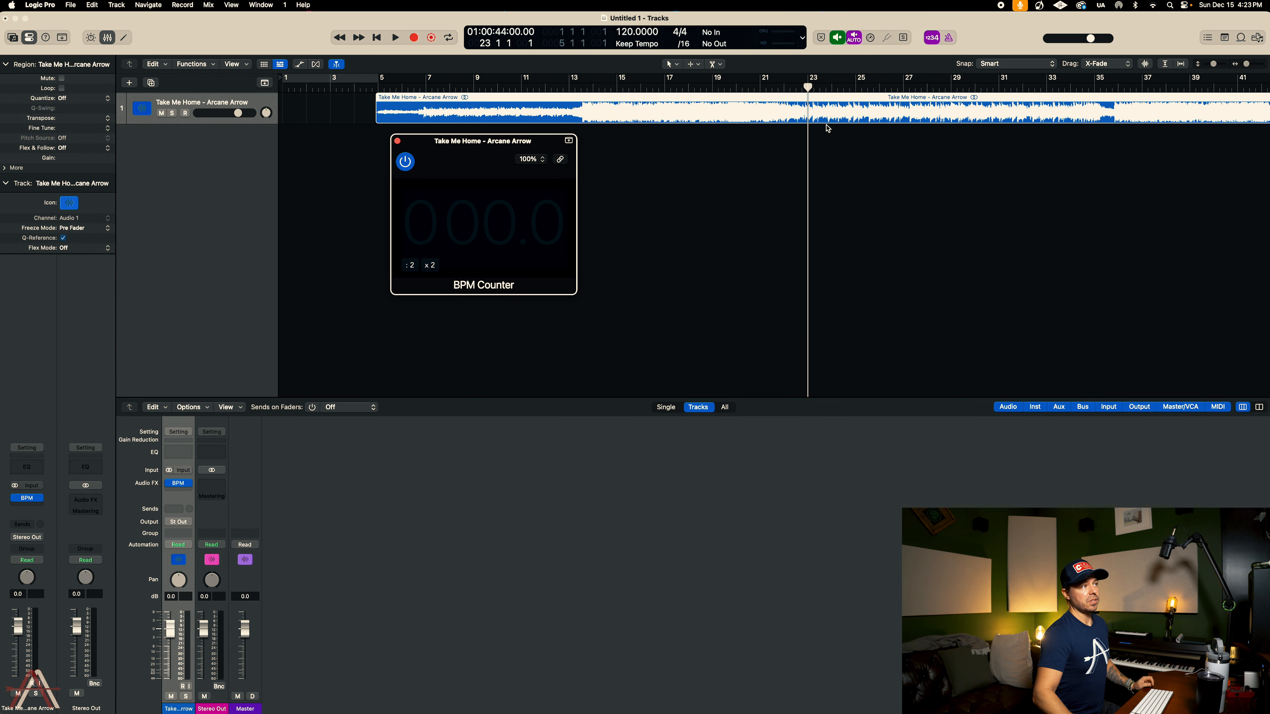
Move the BPM Counter window away from the track and play the song from bar 23 to read its tempo
{"action": "left_click_drag", "start_coordinate": [481, 152], "coordinate": [554, 221]}
{"action": "key", "text": "space"}
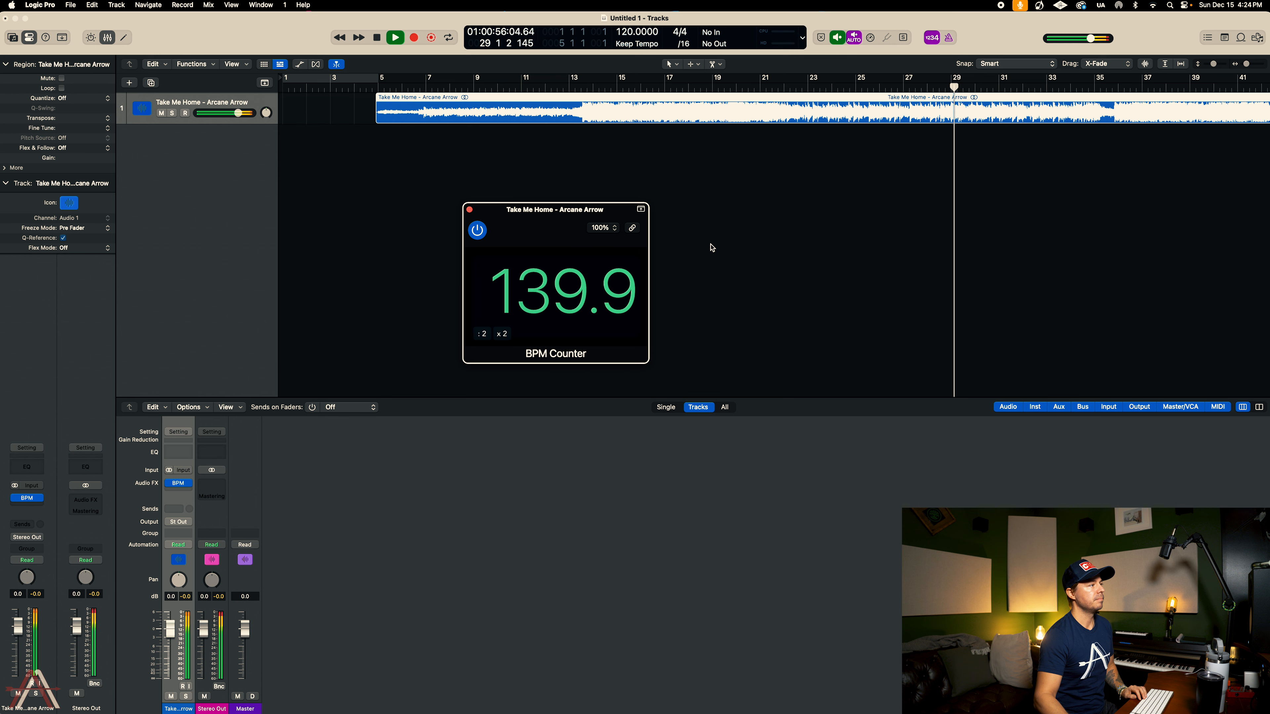
{"action": "key", "text": "space"}
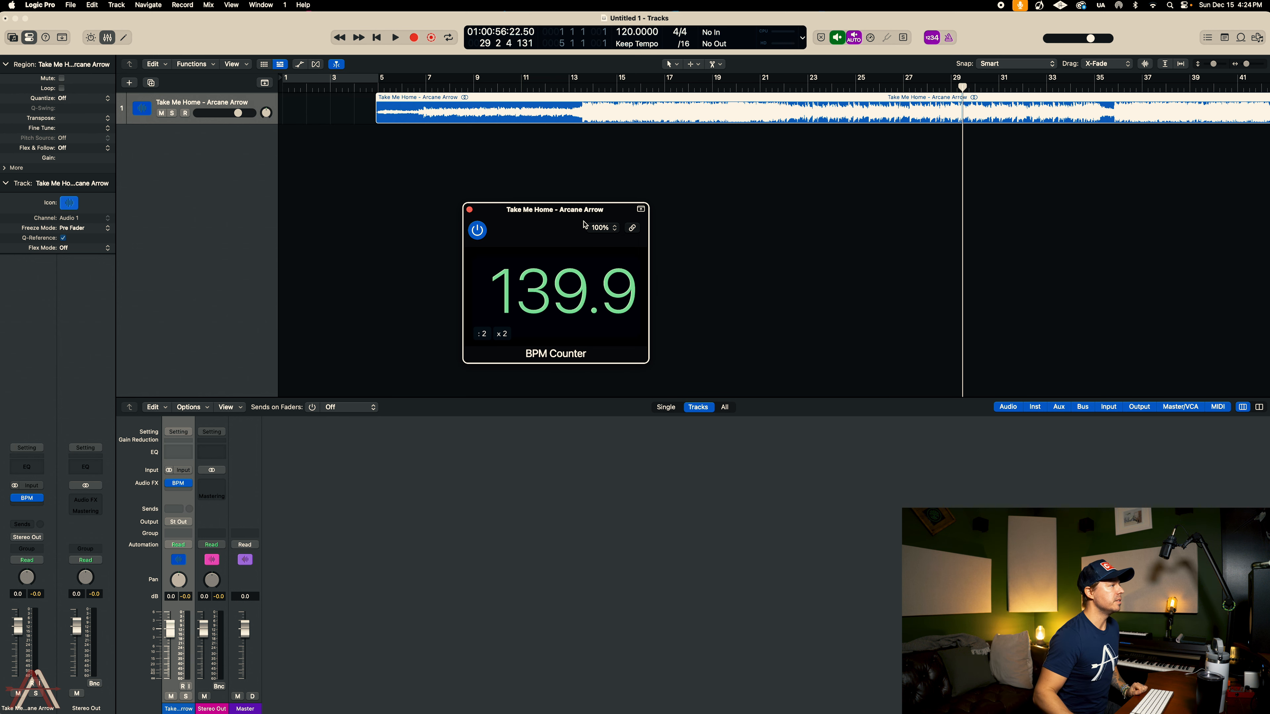
Close the BPM Counter and remove it from the Take Me Home track's audio effects
{"action": "left_click", "coordinate": [470, 210]}
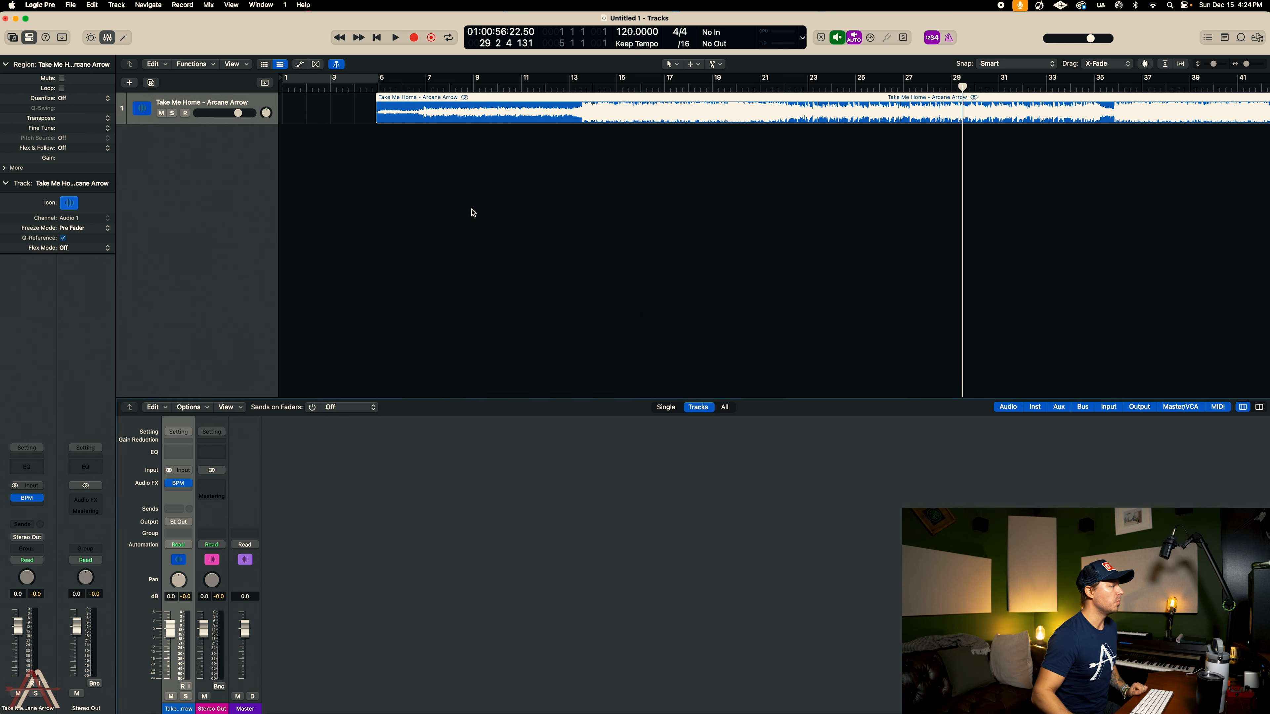
{"action": "left_click", "coordinate": [190, 489]}
{"action": "left_click", "coordinate": [205, 480]}
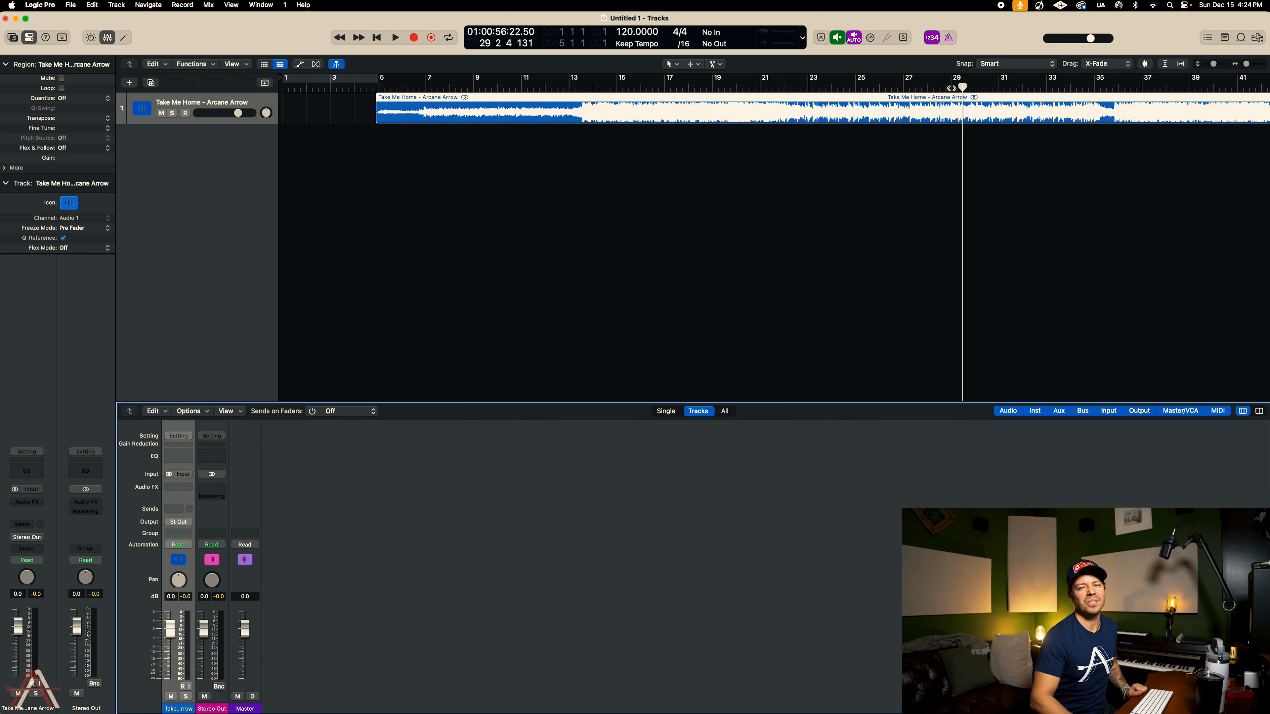
Set the playhead to bar 29 and the project tempo to 140 BPM
{"action": "left_click", "coordinate": [951, 88]}
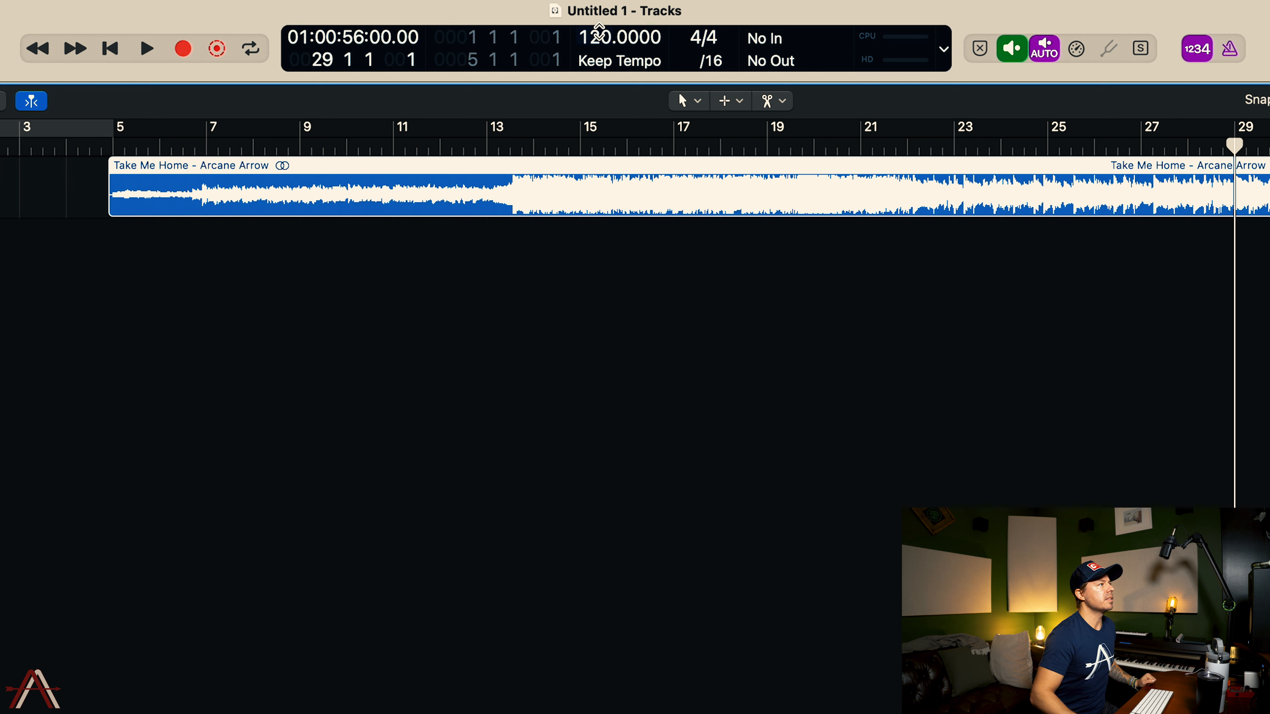
{"action": "double_click", "coordinate": [597, 34]}
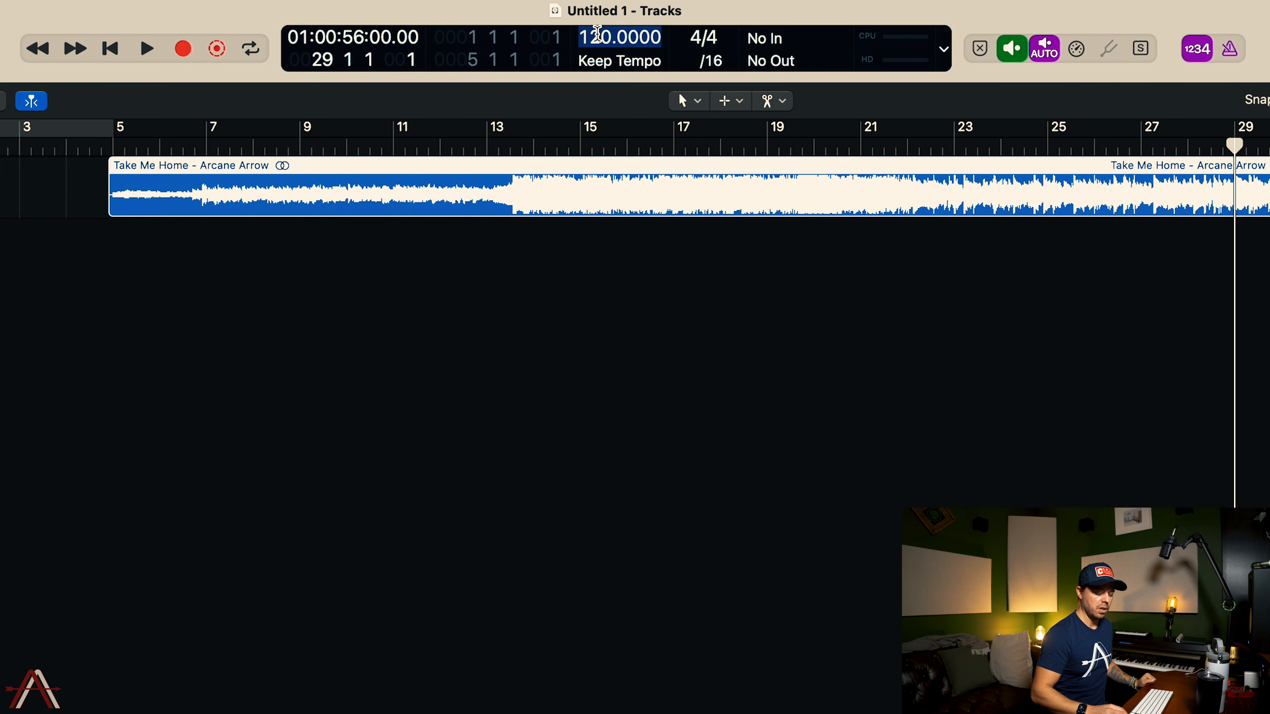
{"action": "type", "text": "140"}
{"action": "key", "text": "Return"}
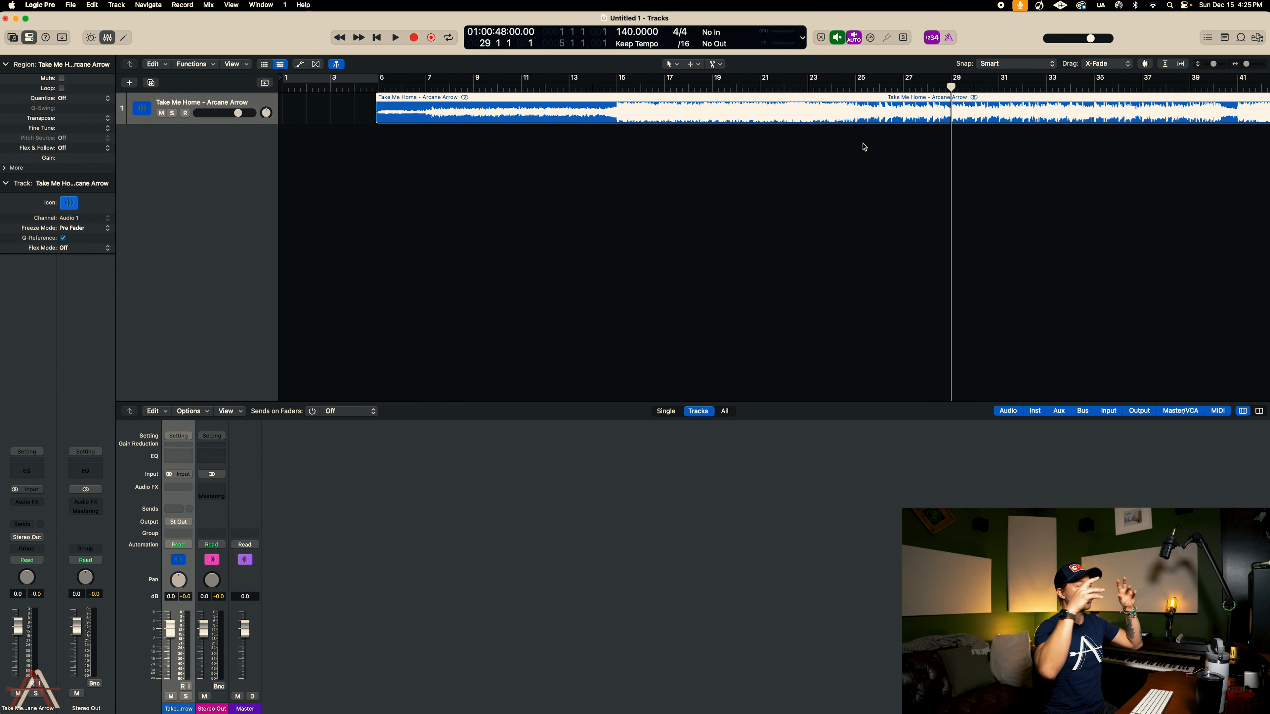
Extend the project end past the end of the Take Me Home region
{"action": "scroll", "coordinate": [899, 189], "scroll_direction": "down", "scroll_amount": 5}
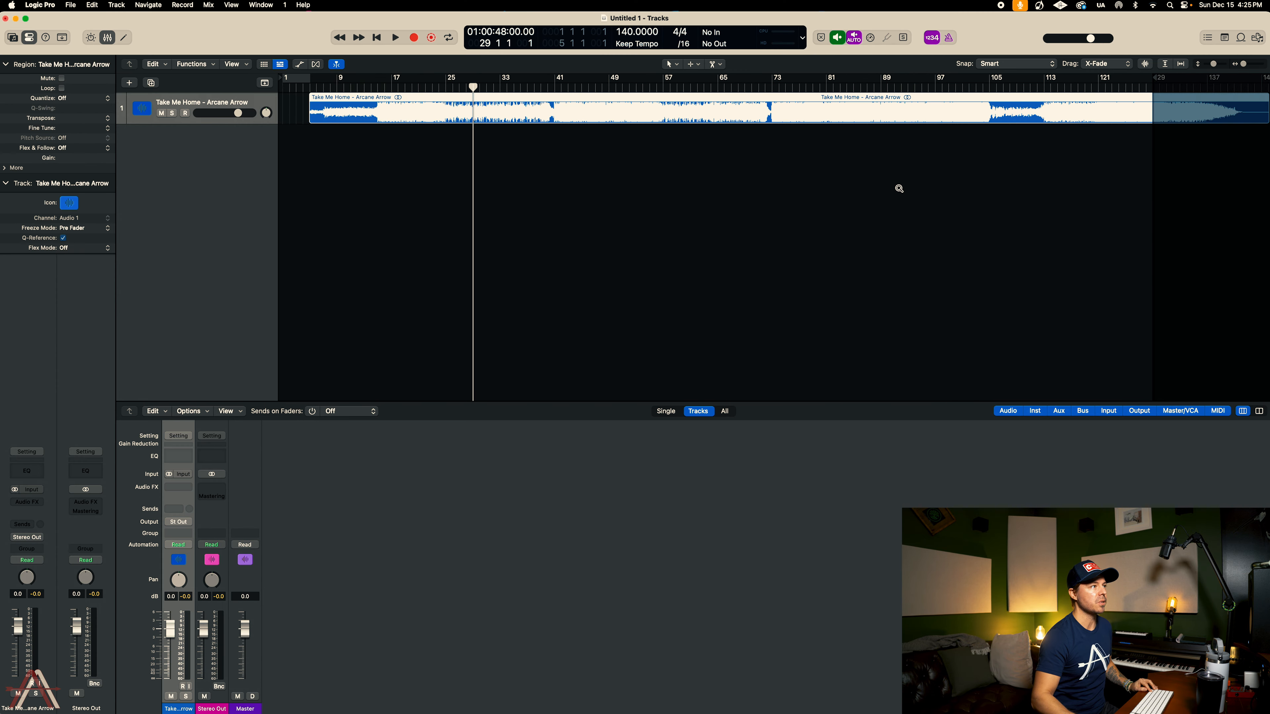
{"action": "mouse_move", "coordinate": [1159, 80]}
{"action": "left_mouse_down"}
{"action": "mouse_move", "coordinate": [1257, 83]}
{"action": "mouse_move", "coordinate": [1227, 83]}
{"action": "left_mouse_up"}
{"action": "scroll", "coordinate": [808, 190], "scroll_direction": "left", "scroll_amount": 4}
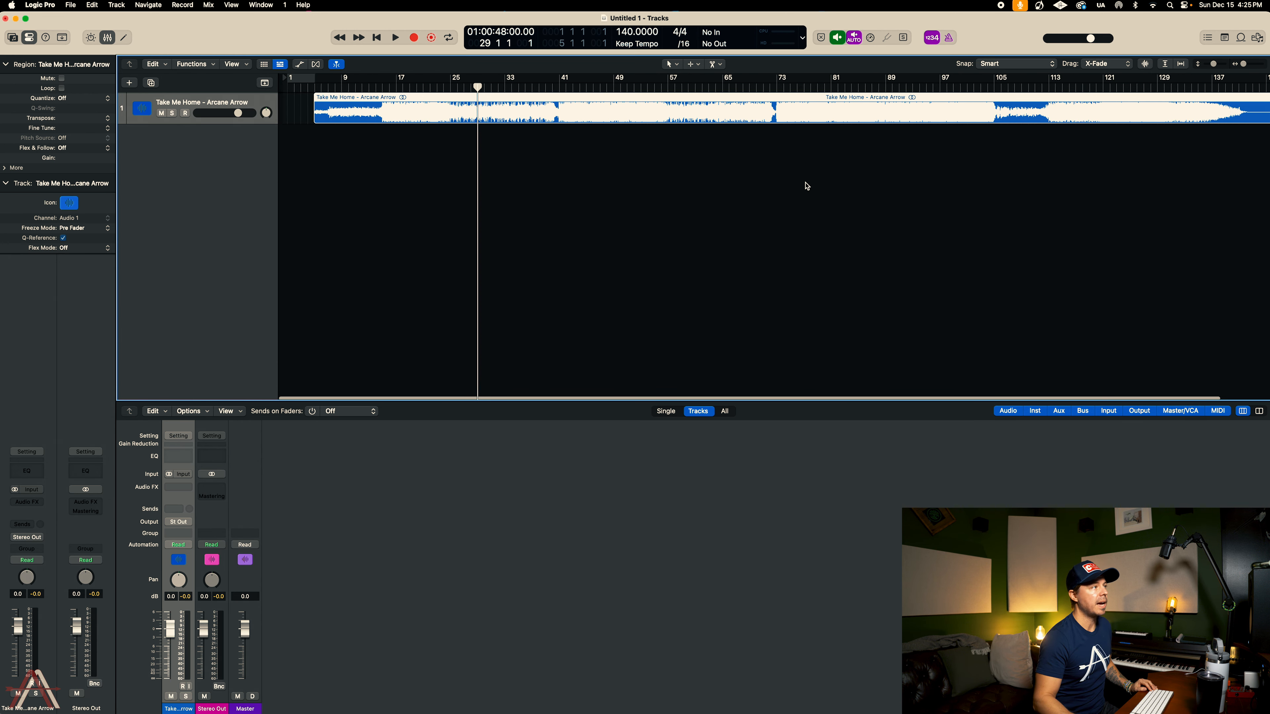
Open the Take Me Home region in the Smart Tempo editor and turn off hint editing mode
{"action": "scroll", "coordinate": [481, 159], "scroll_direction": "up", "scroll_amount": 5}
{"action": "scroll", "coordinate": [619, 184], "scroll_direction": "left", "scroll_amount": 8}
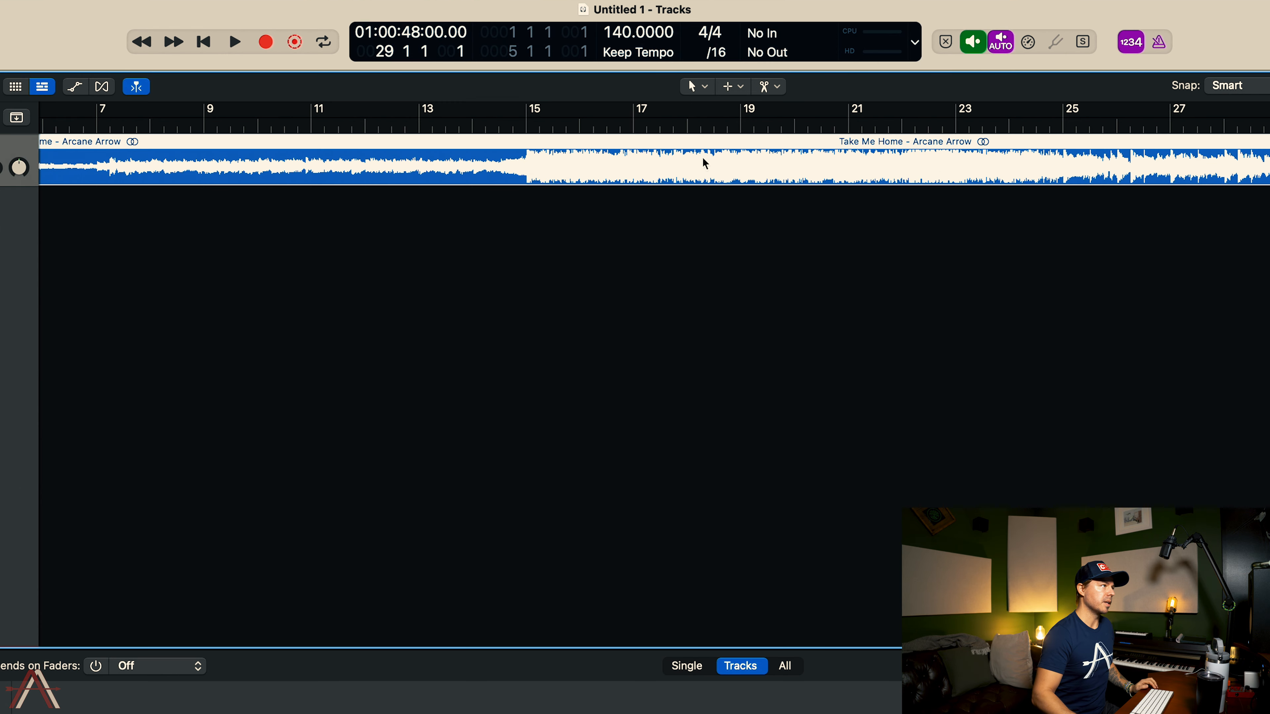
{"action": "double_click", "coordinate": [718, 138]}
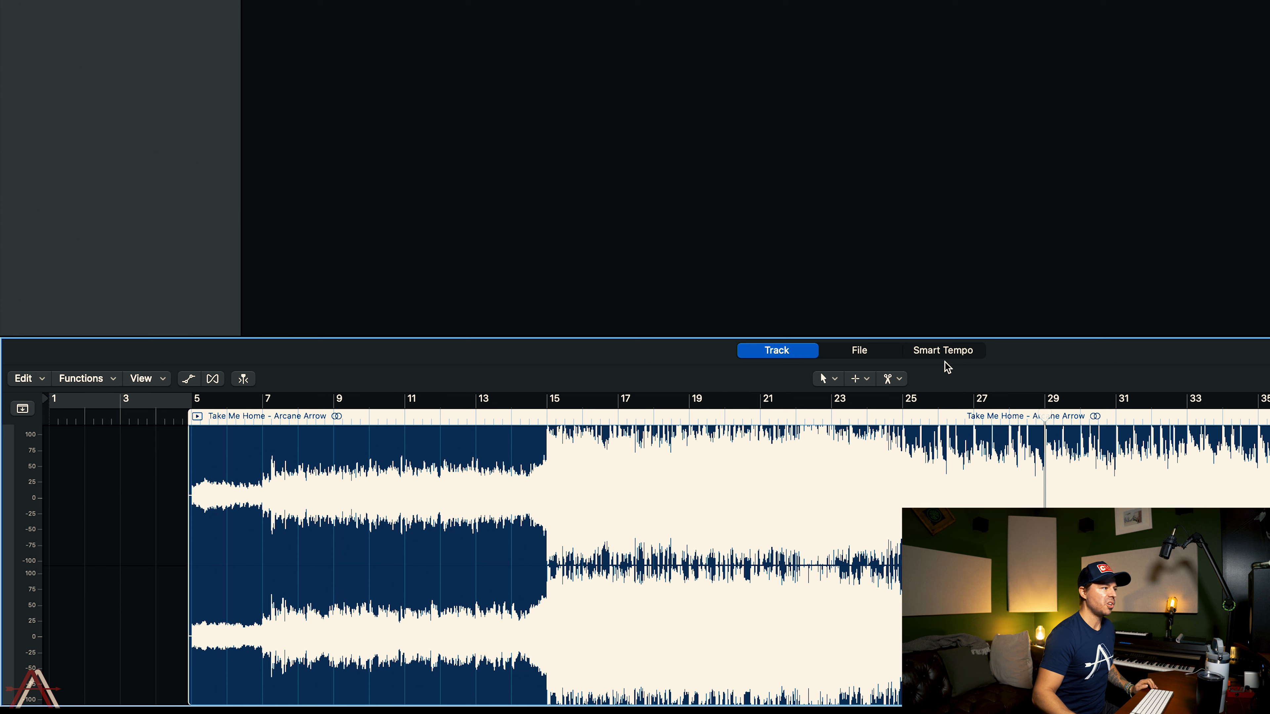
{"action": "left_click", "coordinate": [948, 352]}
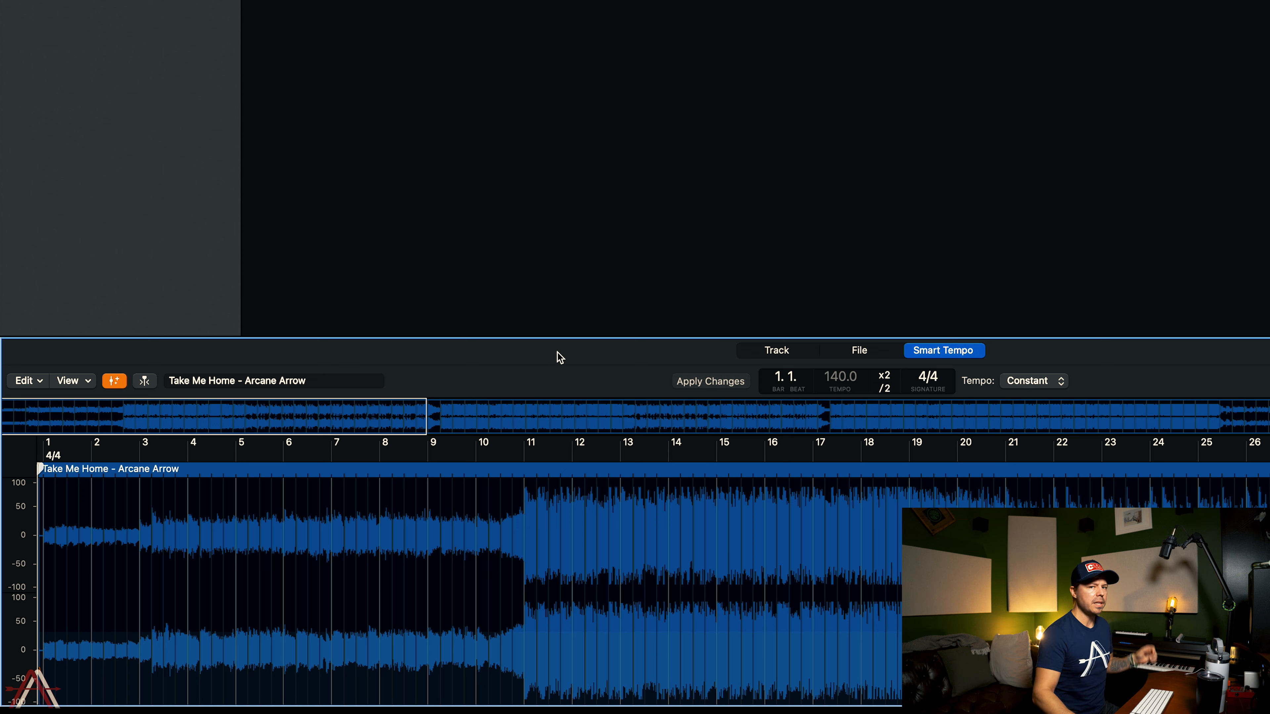
{"action": "left_click", "coordinate": [114, 381]}
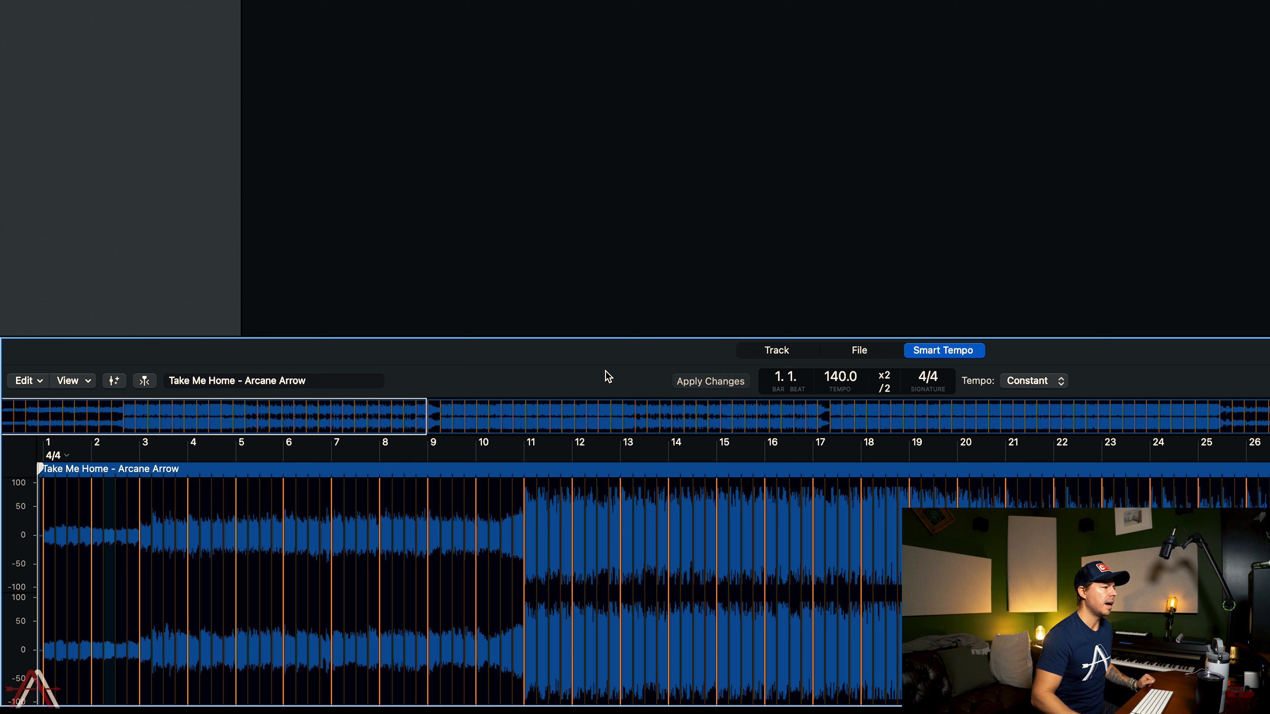
{"action": "left_click", "coordinate": [1054, 381]}
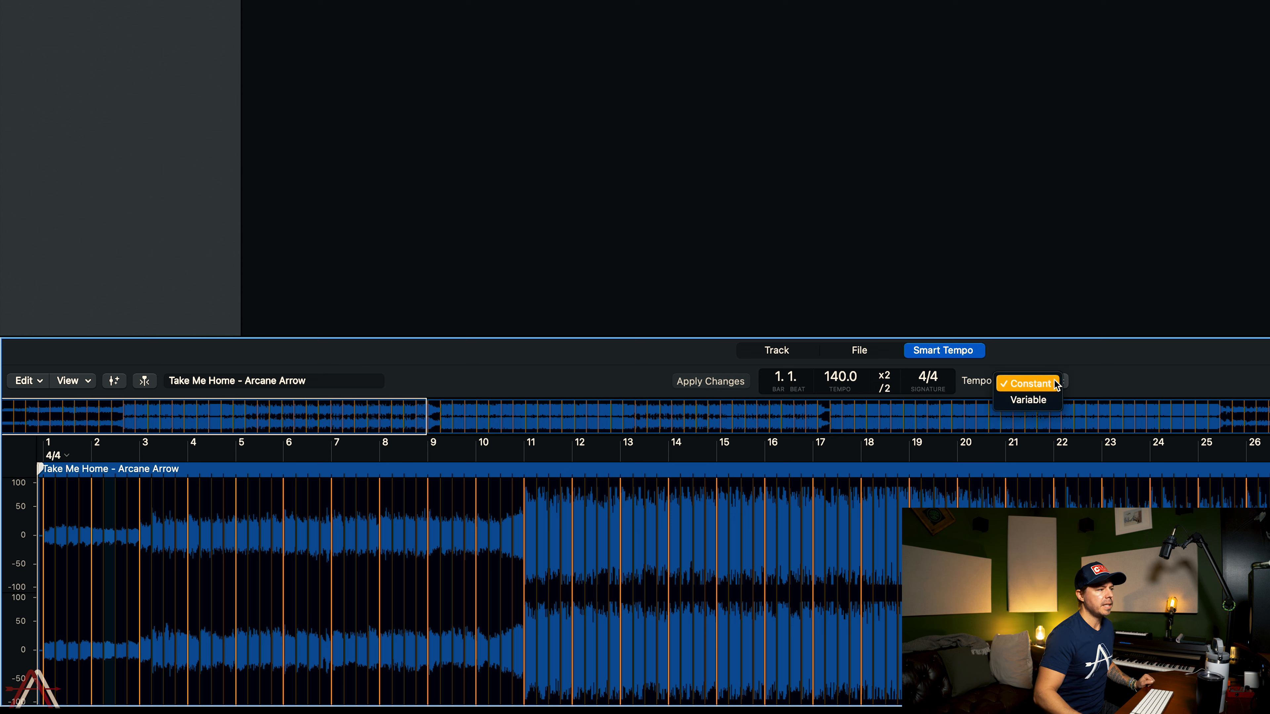
{"action": "left_click", "coordinate": [1056, 384]}
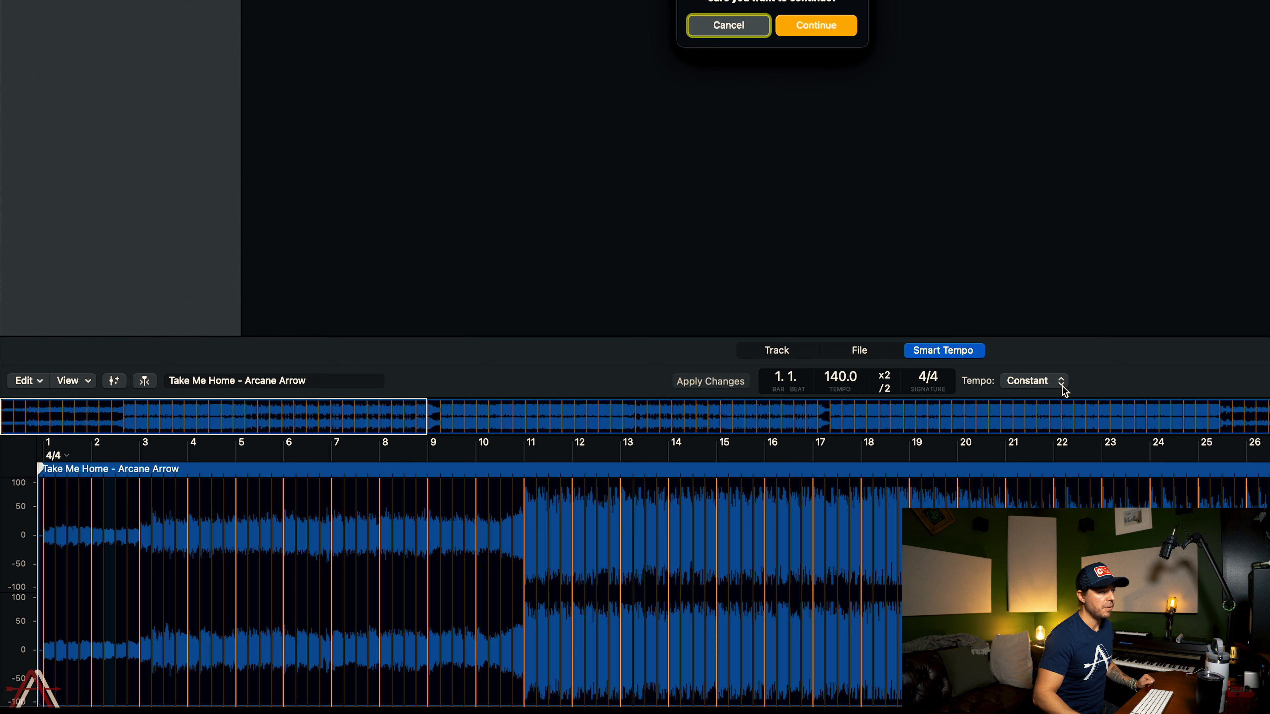
{"action": "left_click", "coordinate": [733, 32]}
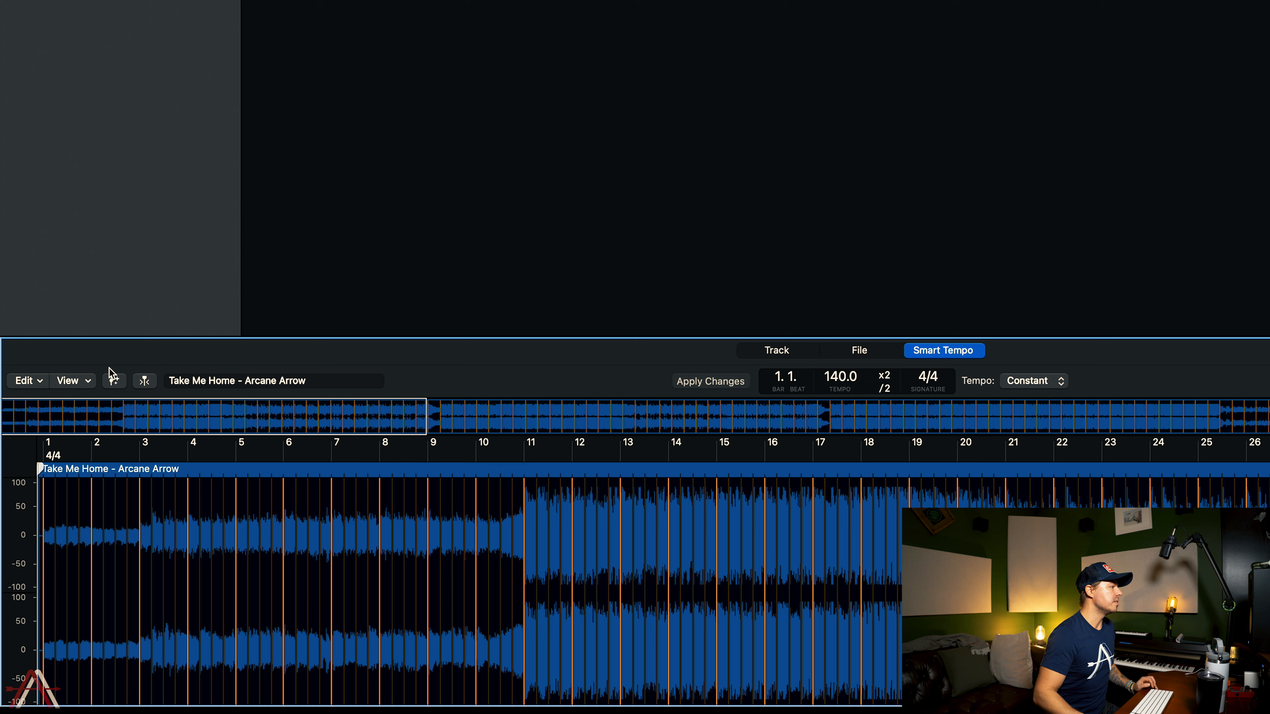
Analyze the tempo of the Take Me Home region in the Smart Tempo editor
{"action": "left_click", "coordinate": [36, 383]}
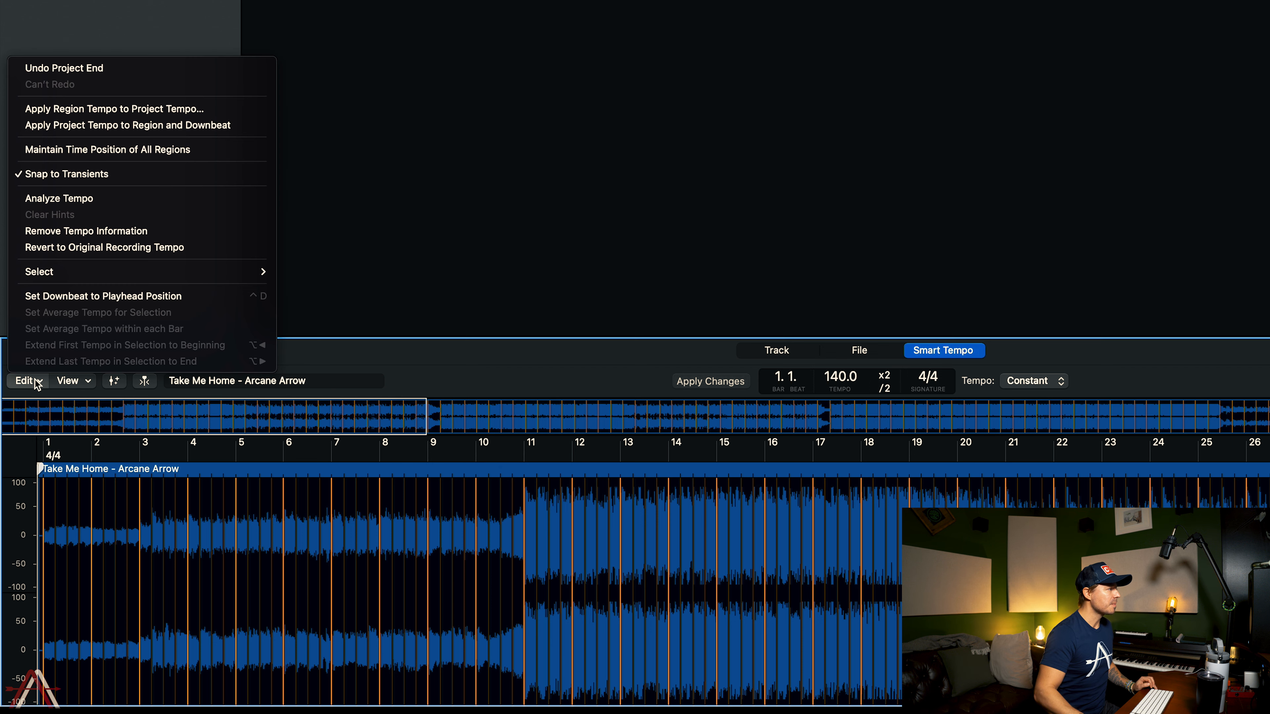
{"action": "left_click", "coordinate": [92, 199]}
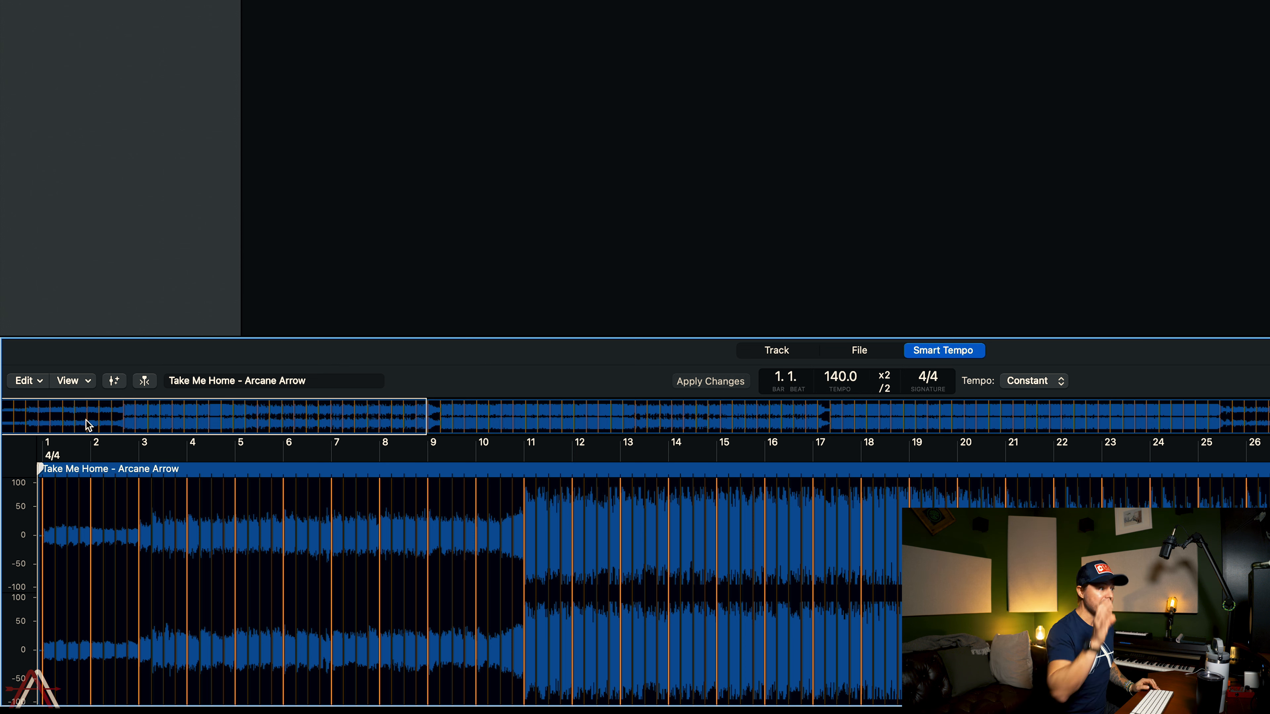
Apply the project tempo to the Take Me Home region and its downbeat in the Smart Tempo editor
{"action": "left_click", "coordinate": [38, 386]}
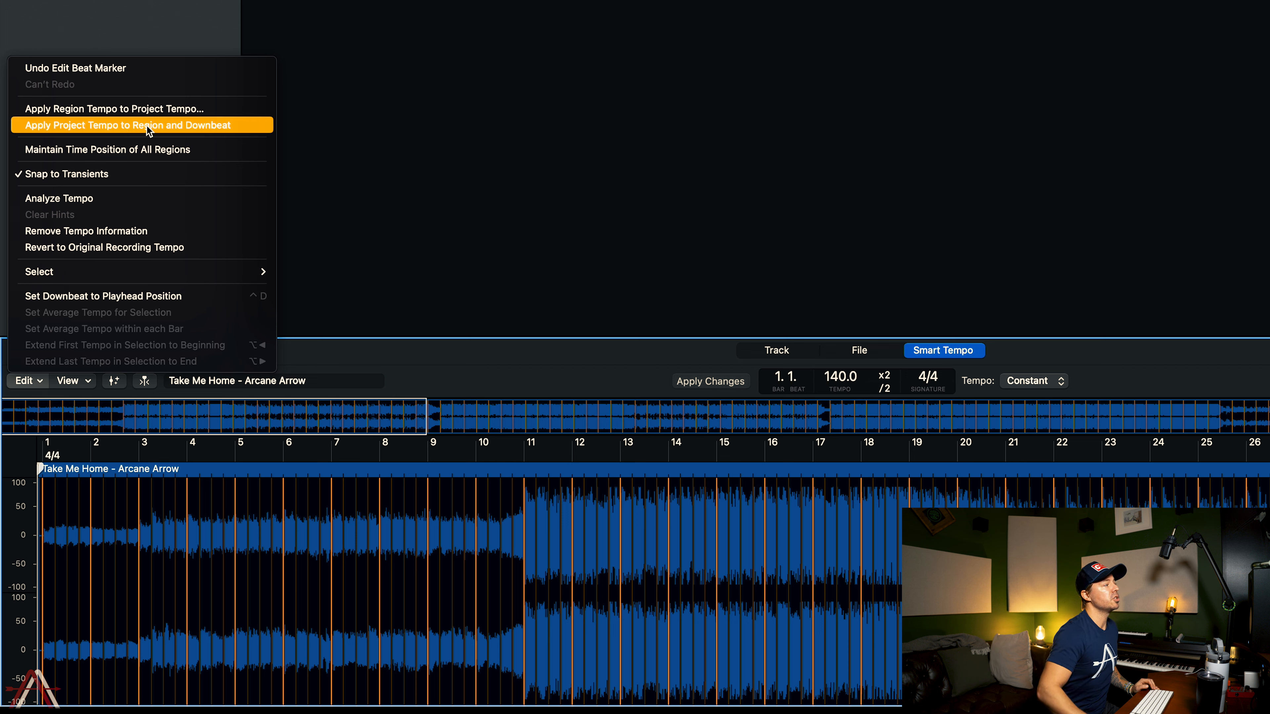
{"action": "left_click", "coordinate": [188, 126]}
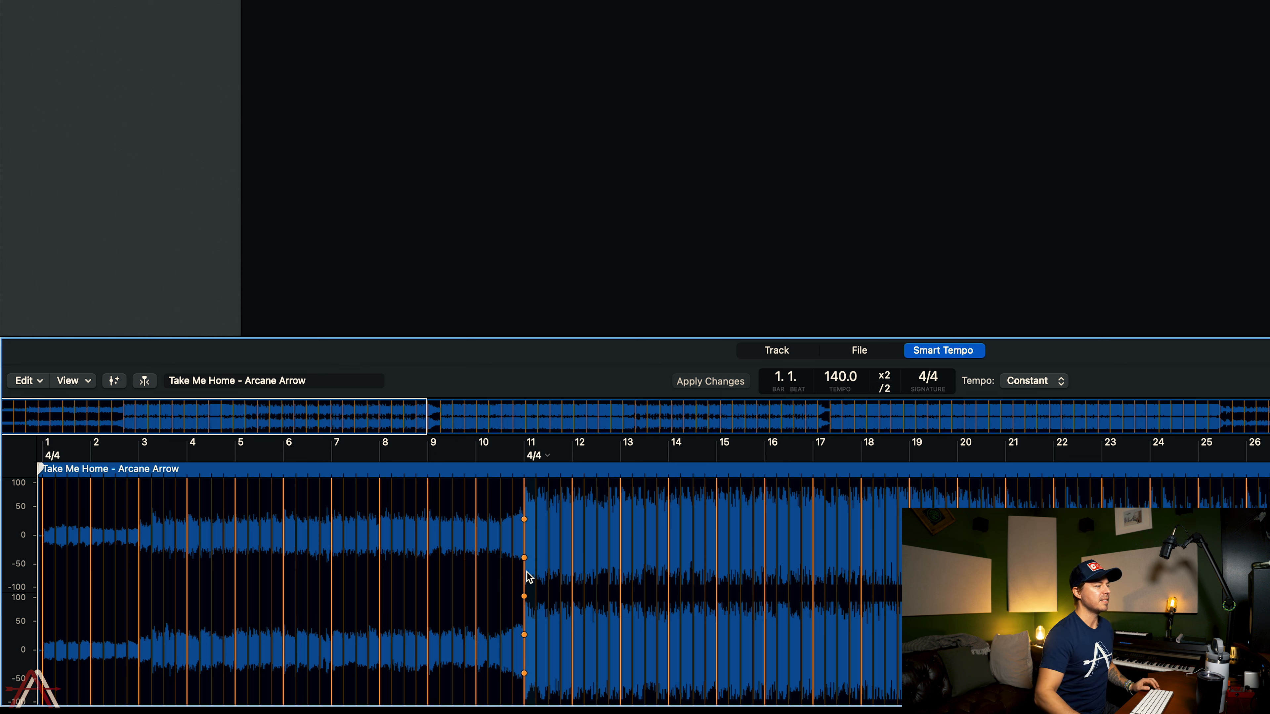
Examine the beat markers from bar 11 onward in the Smart Tempo editor and listen to the region, including its opening
{"action": "scroll", "coordinate": [547, 605], "scroll_direction": "up", "scroll_amount": 3}
{"action": "scroll", "coordinate": [548, 608], "scroll_direction": "up", "scroll_amount": 2}
{"action": "mouse_move", "coordinate": [550, 604]}
{"action": "left_mouse_down"}
{"action": "mouse_move", "coordinate": [448, 520]}
{"action": "mouse_move", "coordinate": [488, 555]}
{"action": "left_mouse_up"}
{"action": "scroll", "coordinate": [488, 556], "scroll_direction": "down", "scroll_amount": 3}
{"action": "scroll", "coordinate": [487, 556], "scroll_direction": "left", "scroll_amount": 10}
{"action": "scroll", "coordinate": [476, 547], "scroll_direction": "right", "scroll_amount": 15}
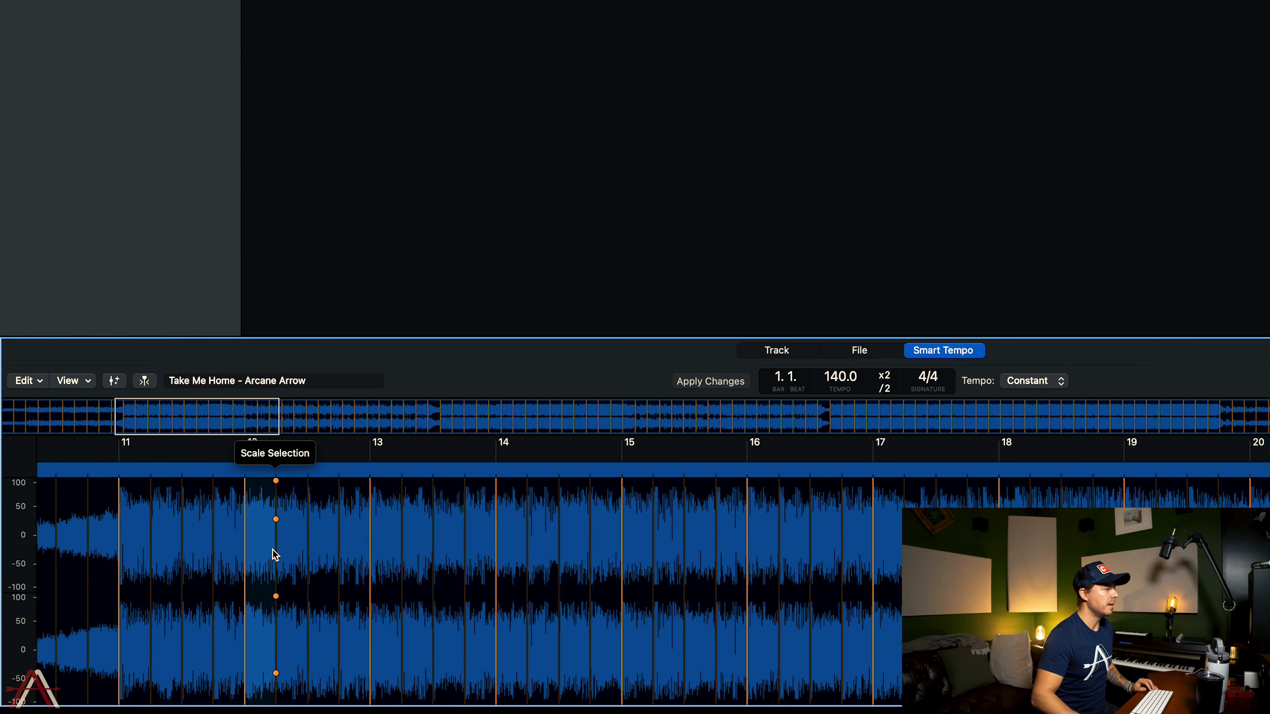
{"action": "scroll", "coordinate": [270, 553], "scroll_direction": "left", "scroll_amount": 8}
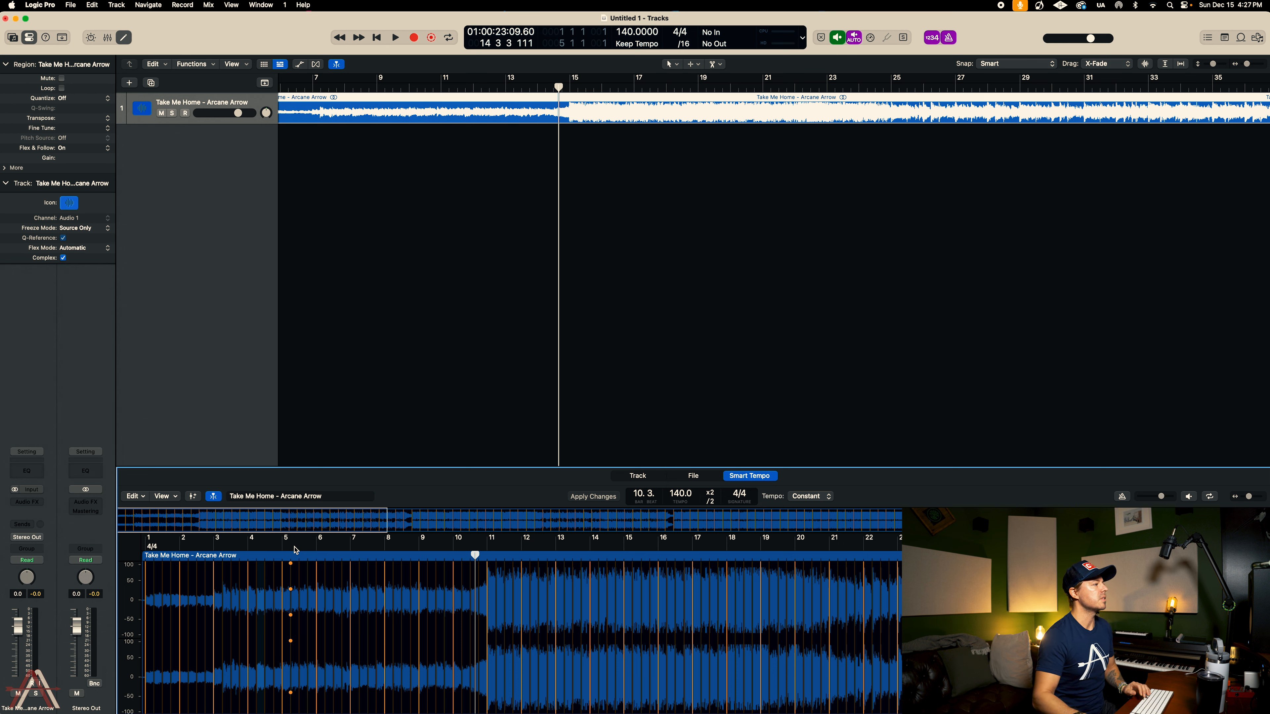
{"action": "key", "text": "space"}
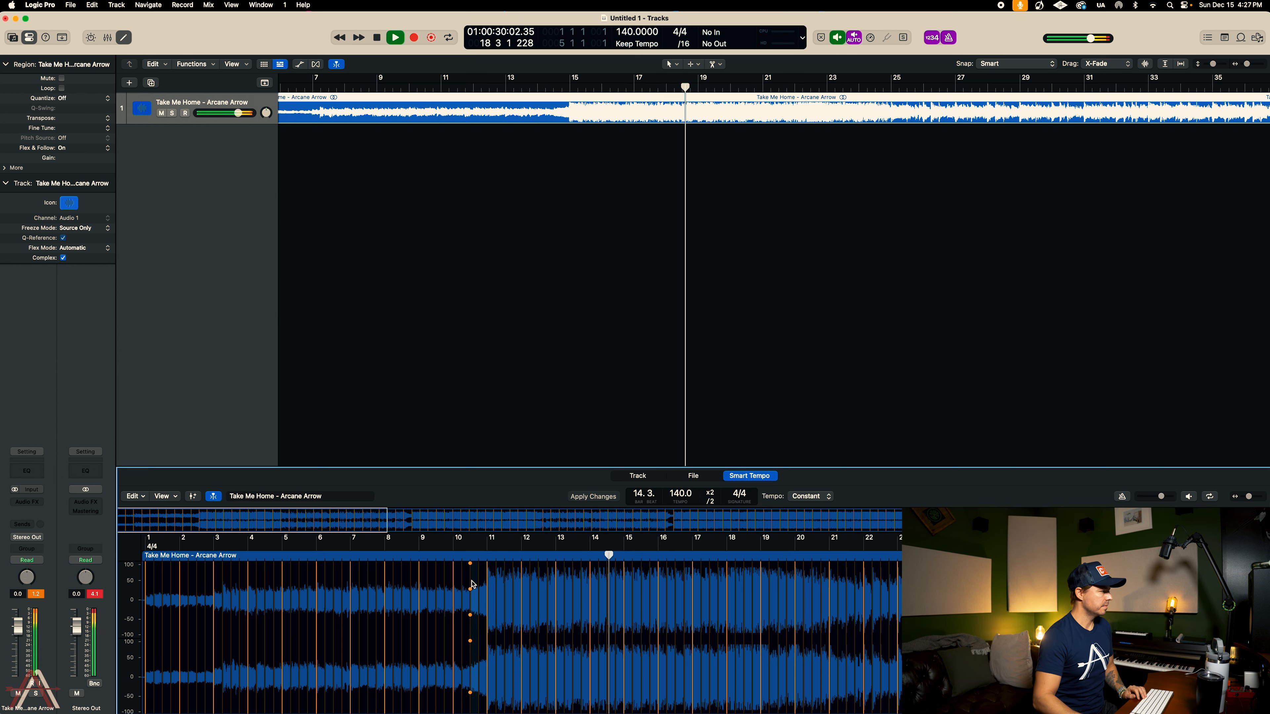
{"action": "key", "text": "space"}
{"action": "scroll", "coordinate": [427, 210], "scroll_direction": "left", "scroll_amount": 5}
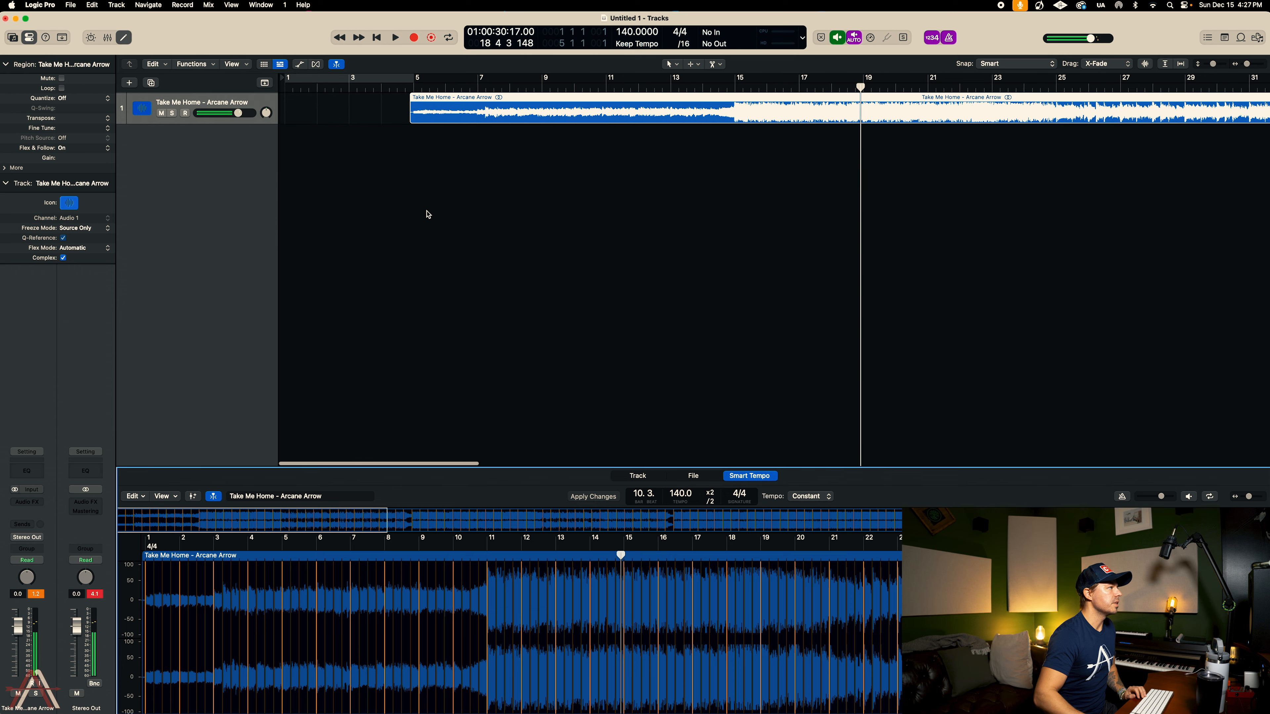
{"action": "left_click", "coordinate": [404, 95]}
{"action": "key", "text": "space"}
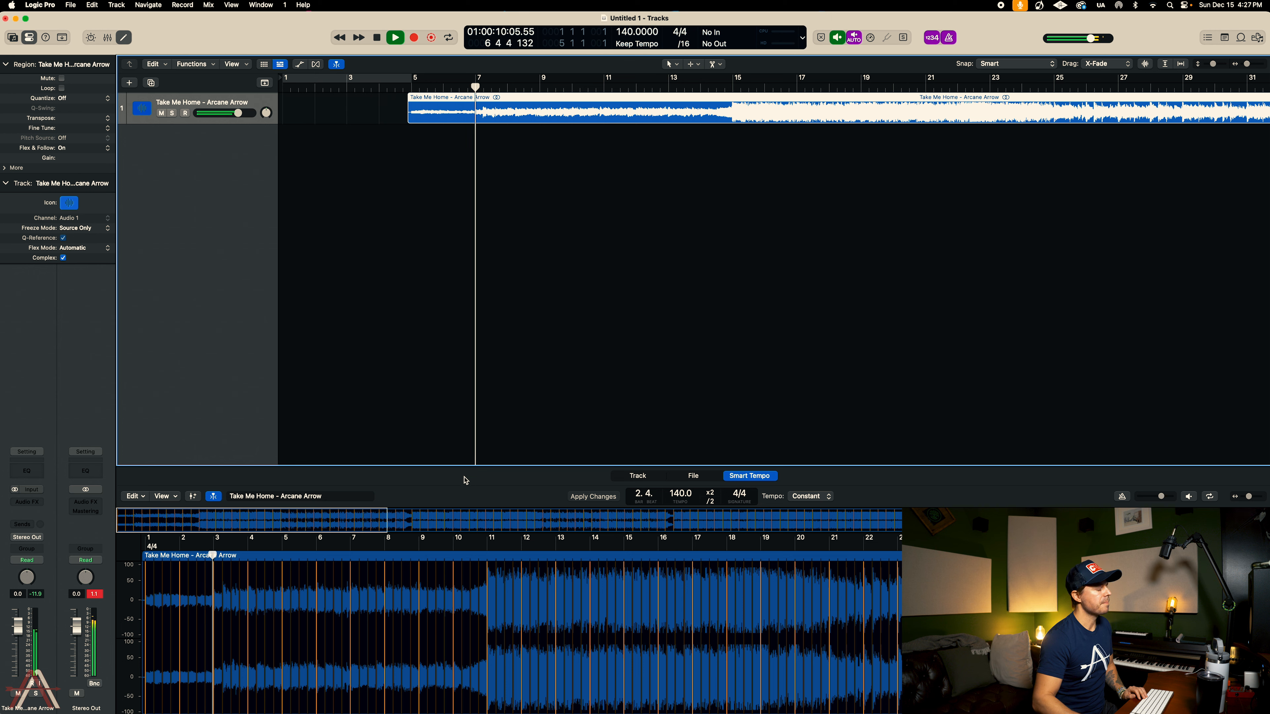
Halve the region tempo to 70 BPM, play the section leading into the drop, and double the tempo back to 140 BPM
{"action": "left_click", "coordinate": [711, 501]}
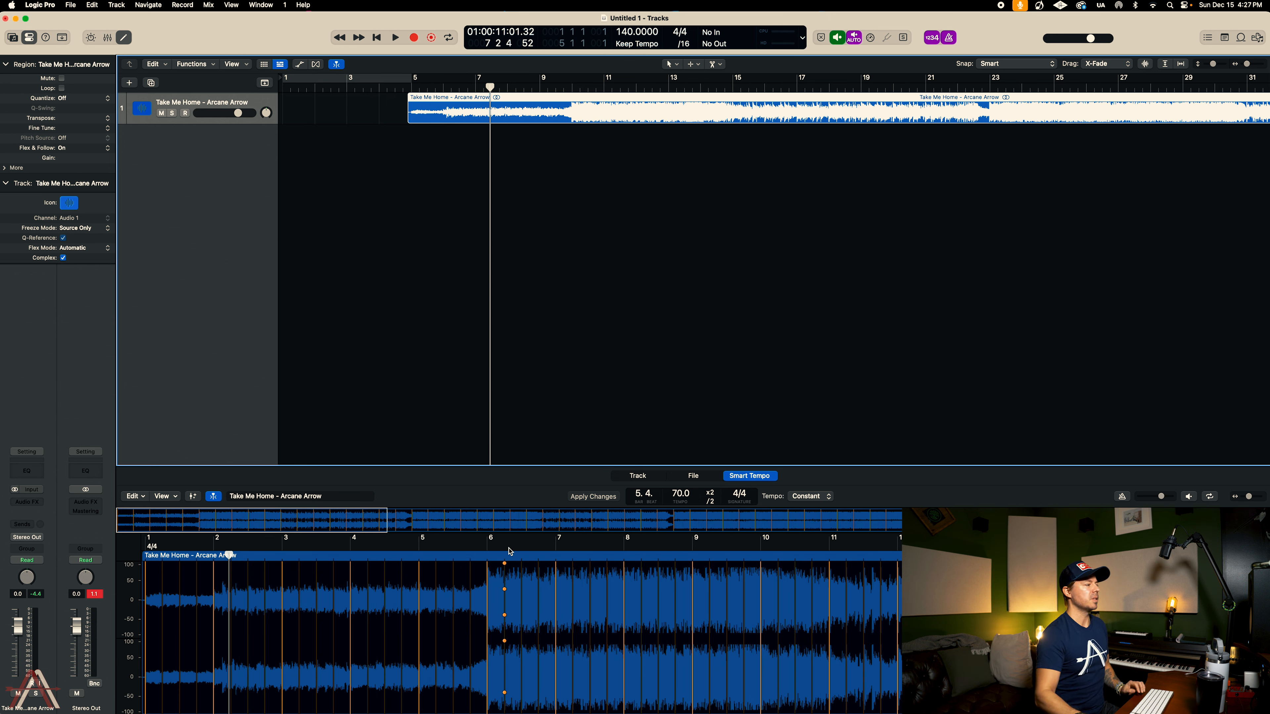
{"action": "left_click", "coordinate": [471, 557]}
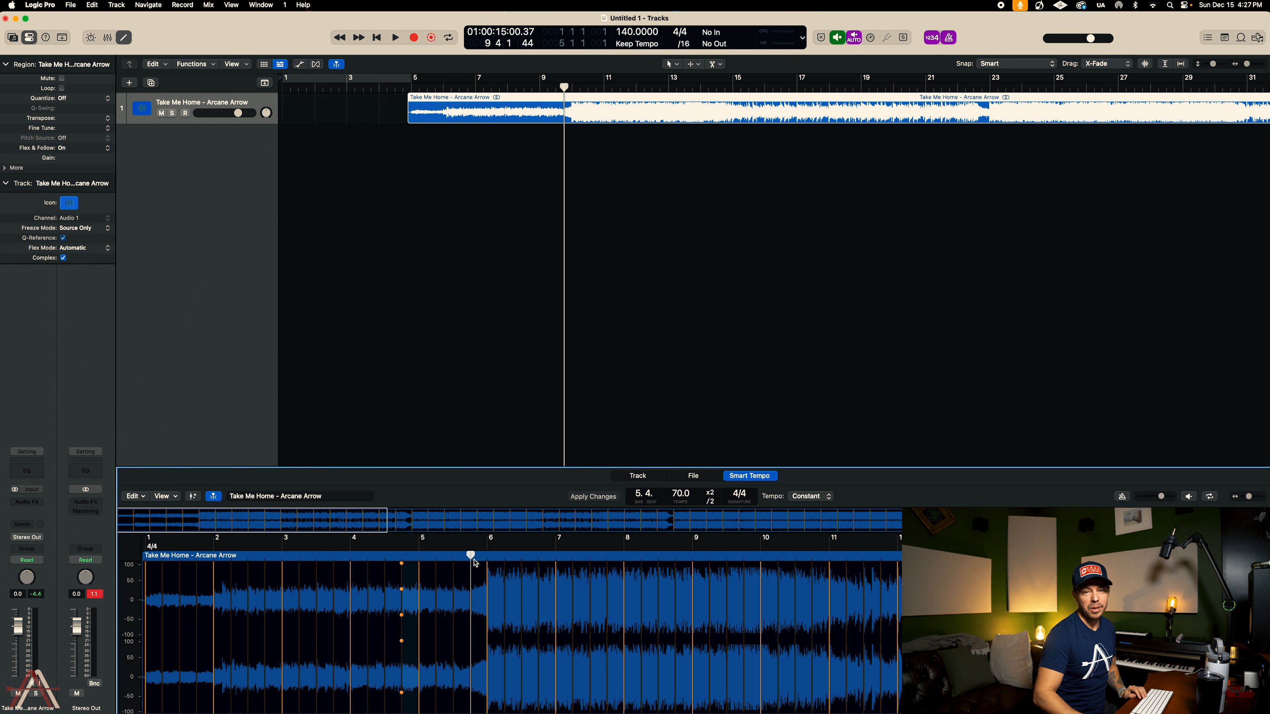
{"action": "key", "text": "space"}
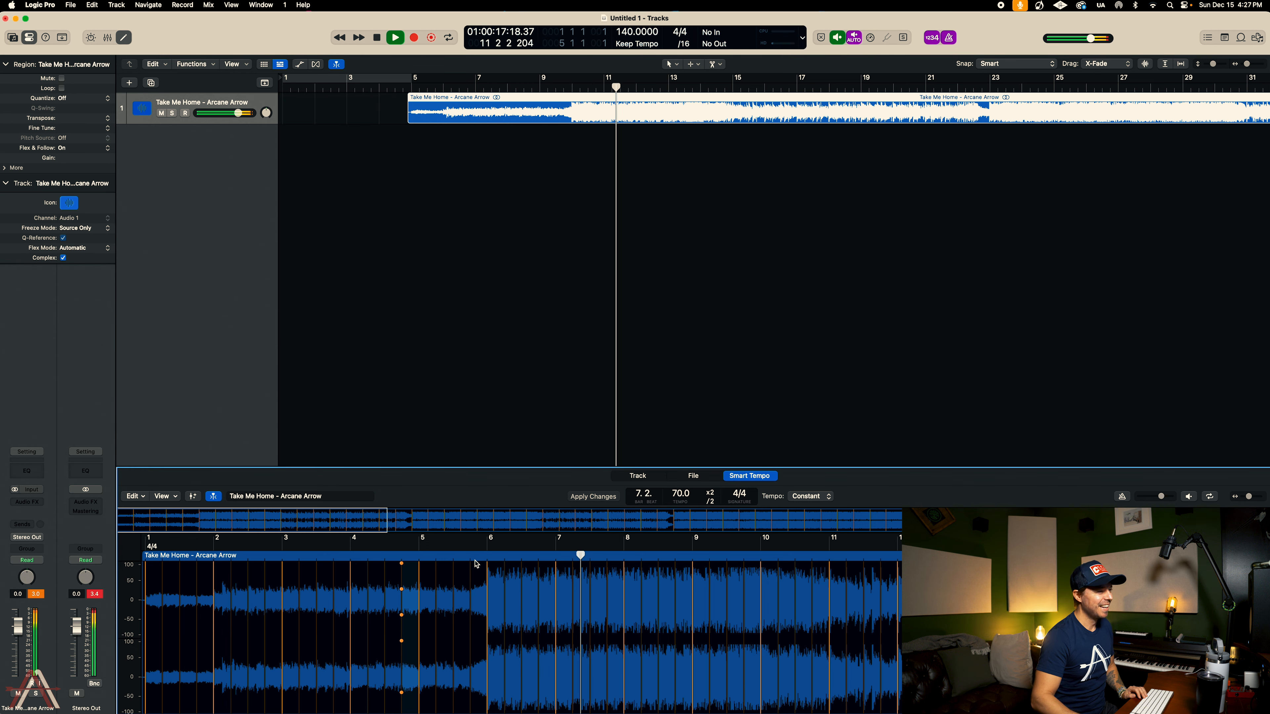
{"action": "key", "text": "space"}
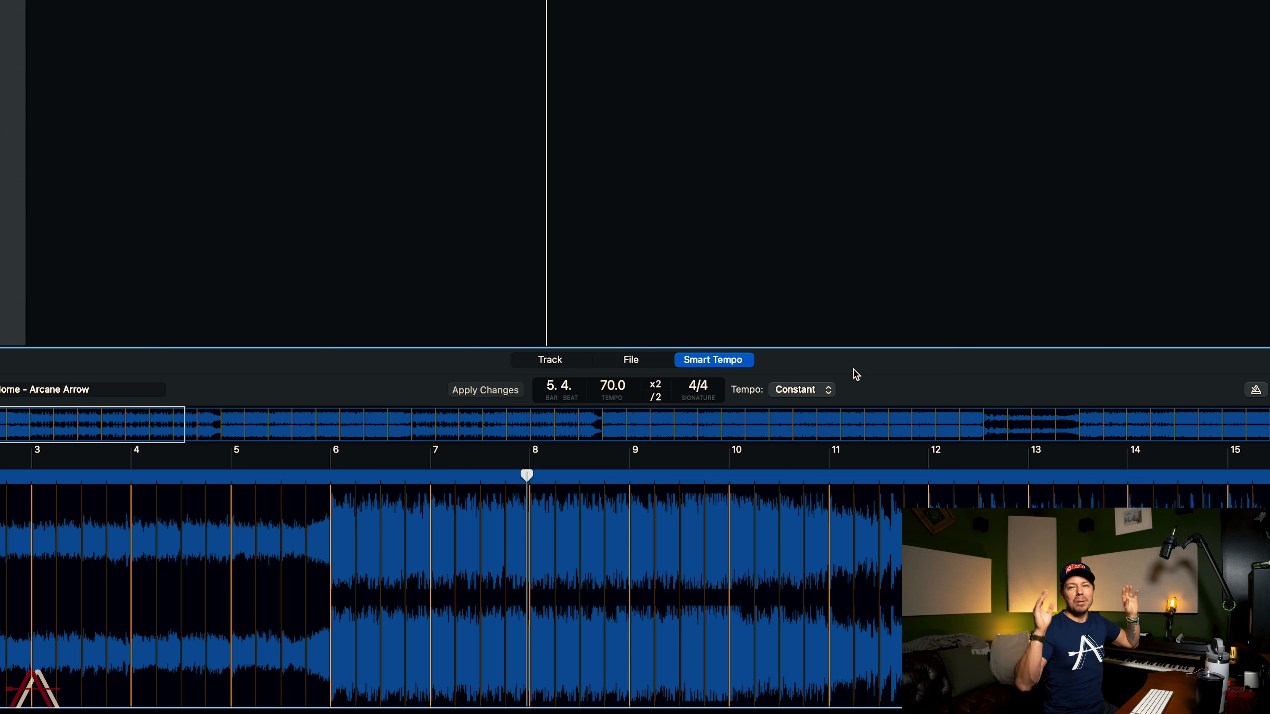
{"action": "left_click", "coordinate": [655, 385]}
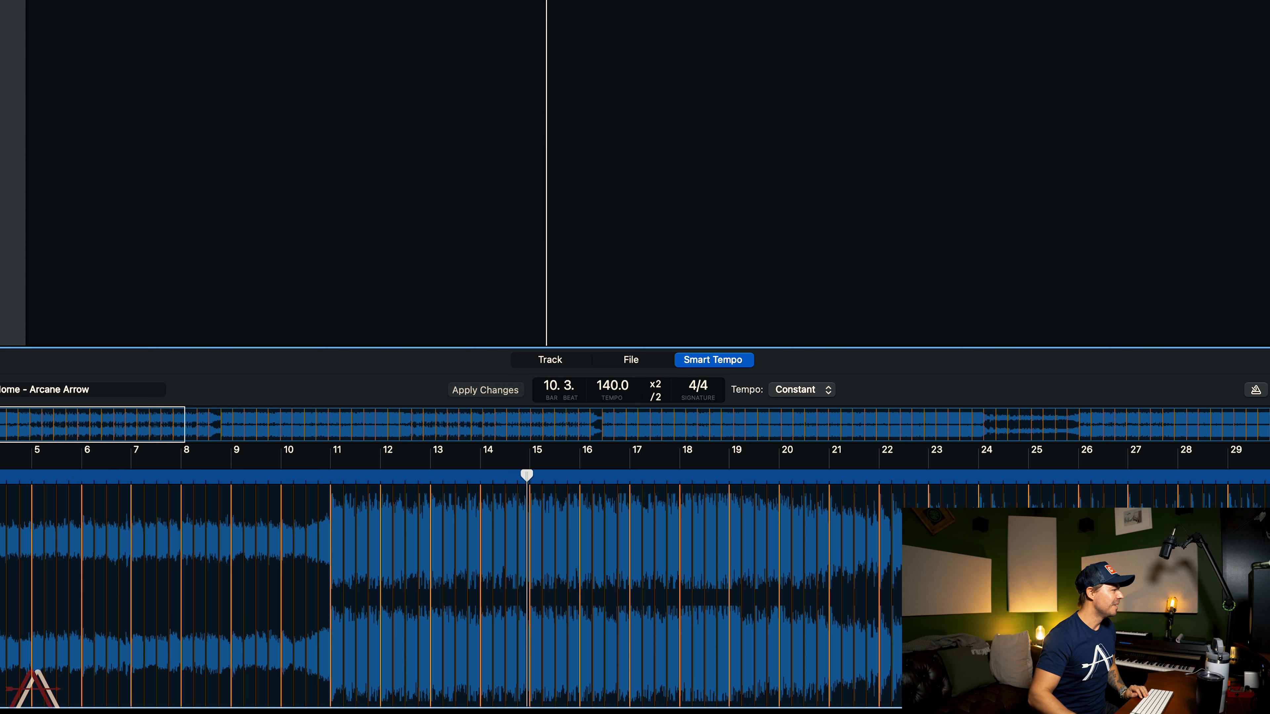
{"action": "left_click", "coordinate": [307, 475]}
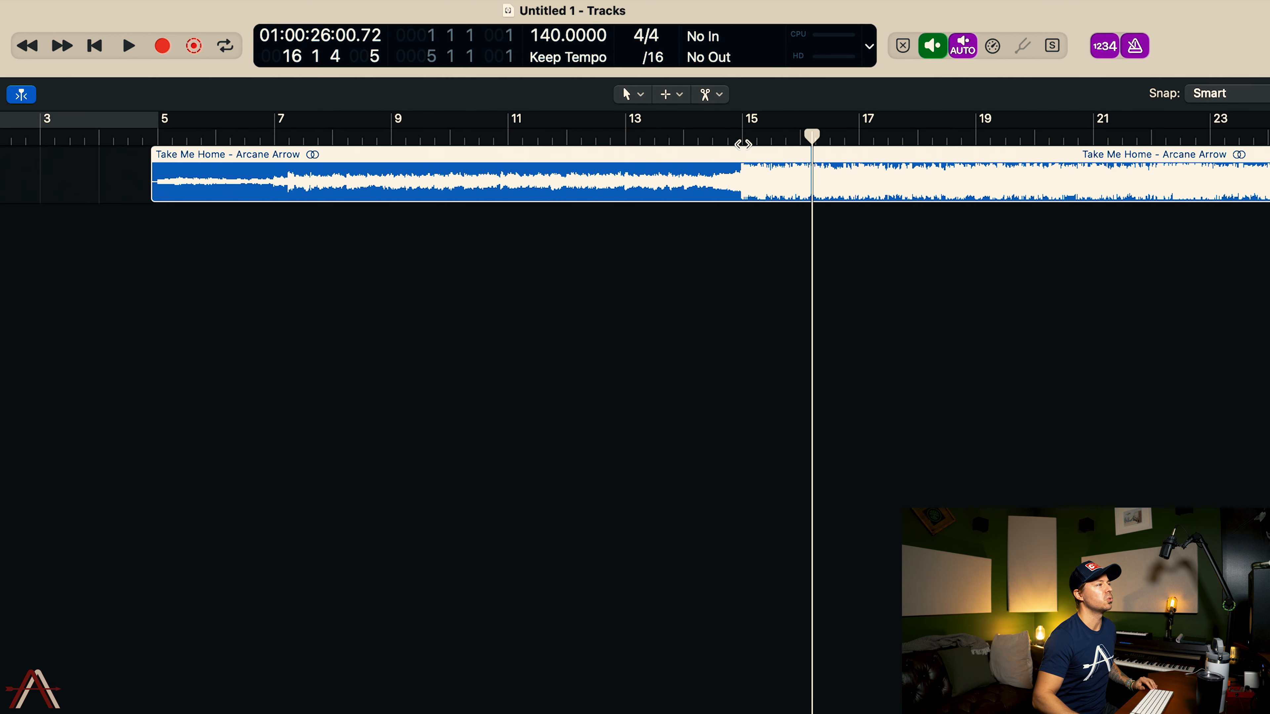
Split the Take Me Home region into Vocals, Drums, Bass and Other stems with Stem Splitter
{"action": "right_click", "coordinate": [733, 162]}
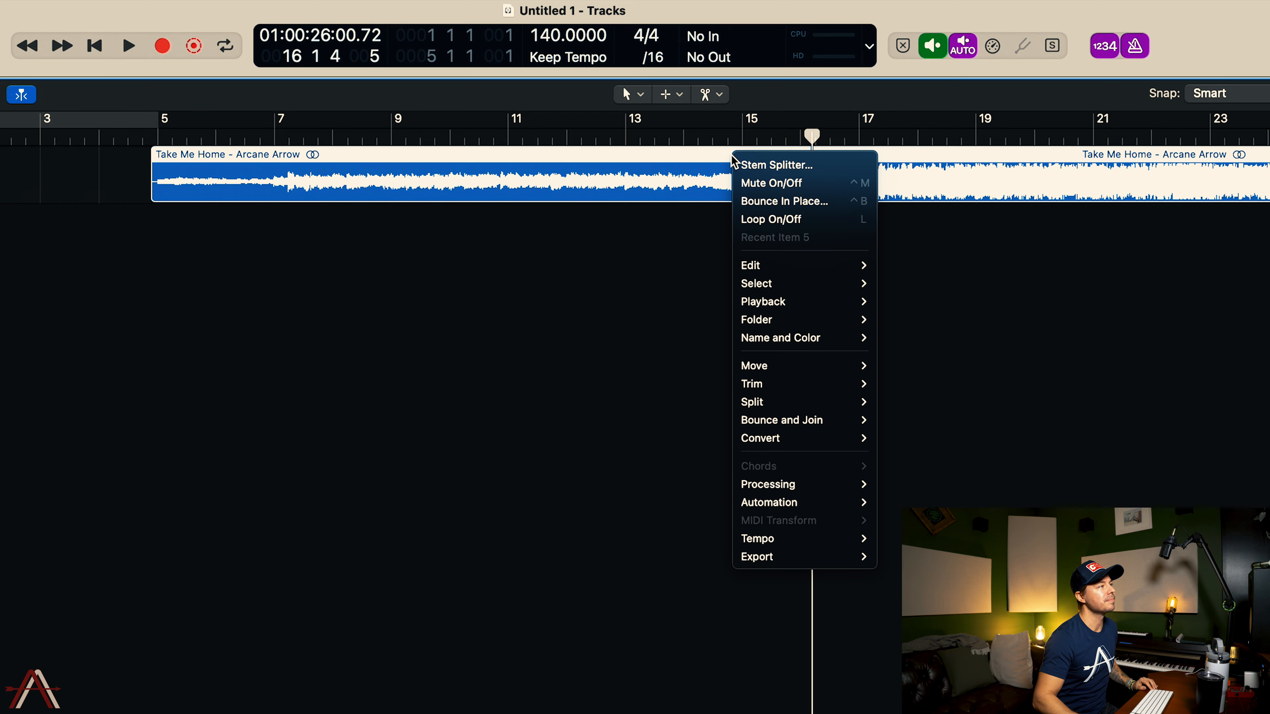
{"action": "left_click", "coordinate": [784, 166]}
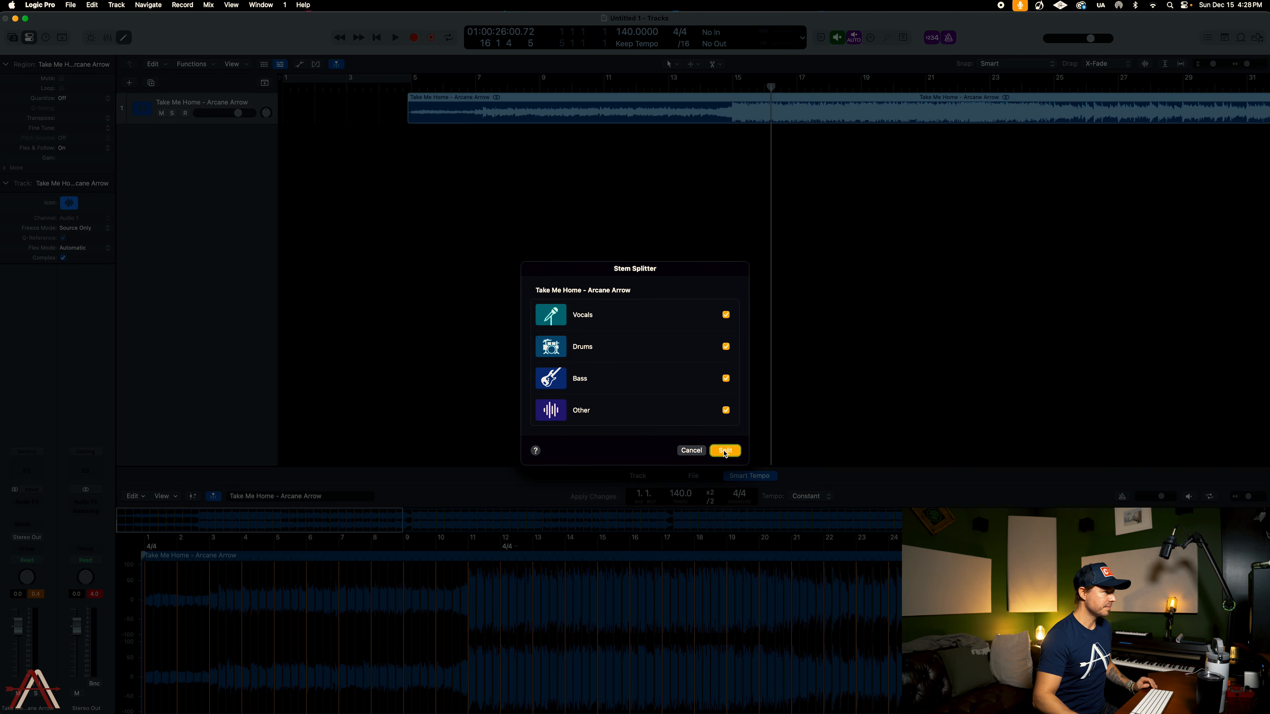
{"action": "left_click", "coordinate": [725, 446]}
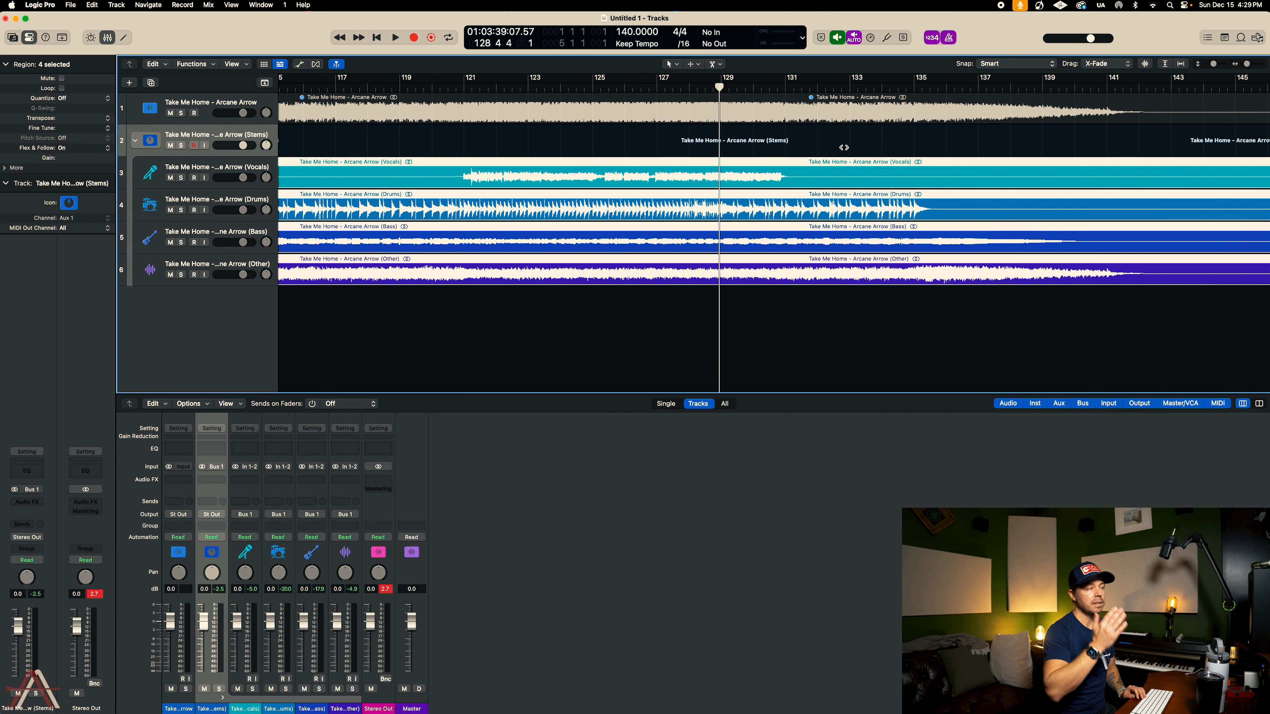
Play all the separated stems together briefly from around bar 129
{"action": "key", "text": "space"}
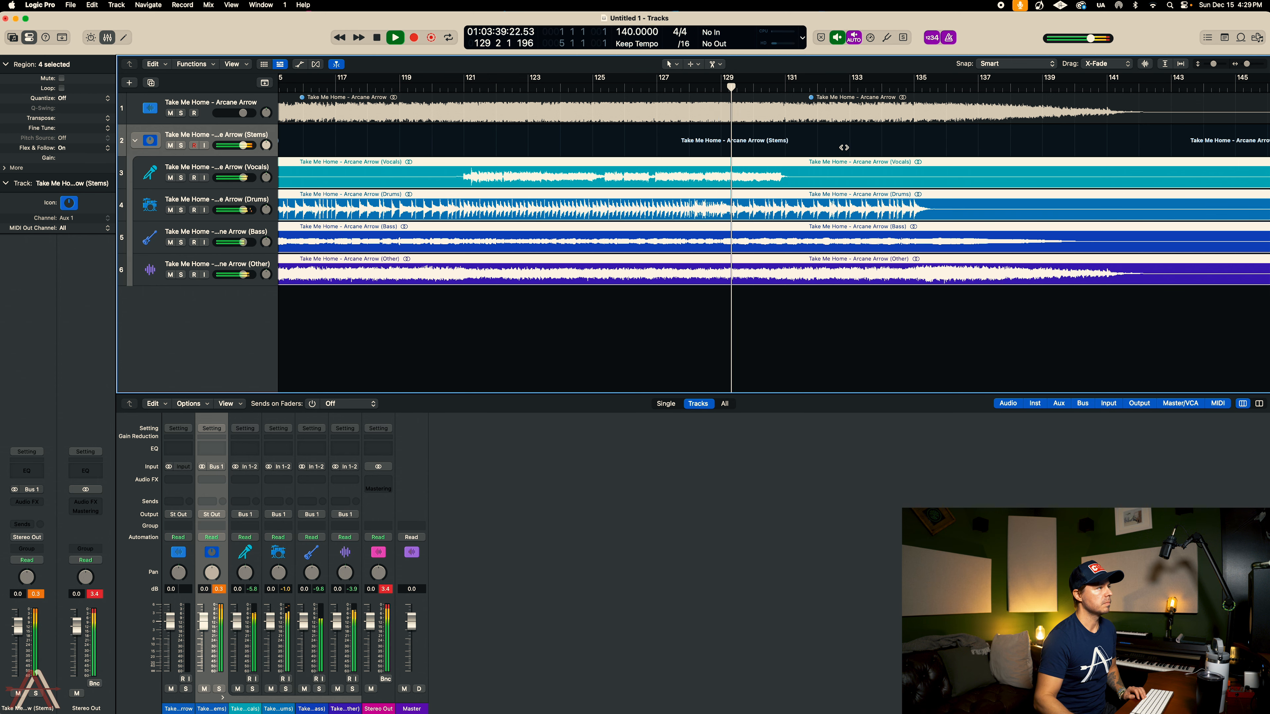
{"action": "key", "text": "space"}
{"action": "scroll", "coordinate": [530, 148], "scroll_direction": "left", "scroll_amount": 15}
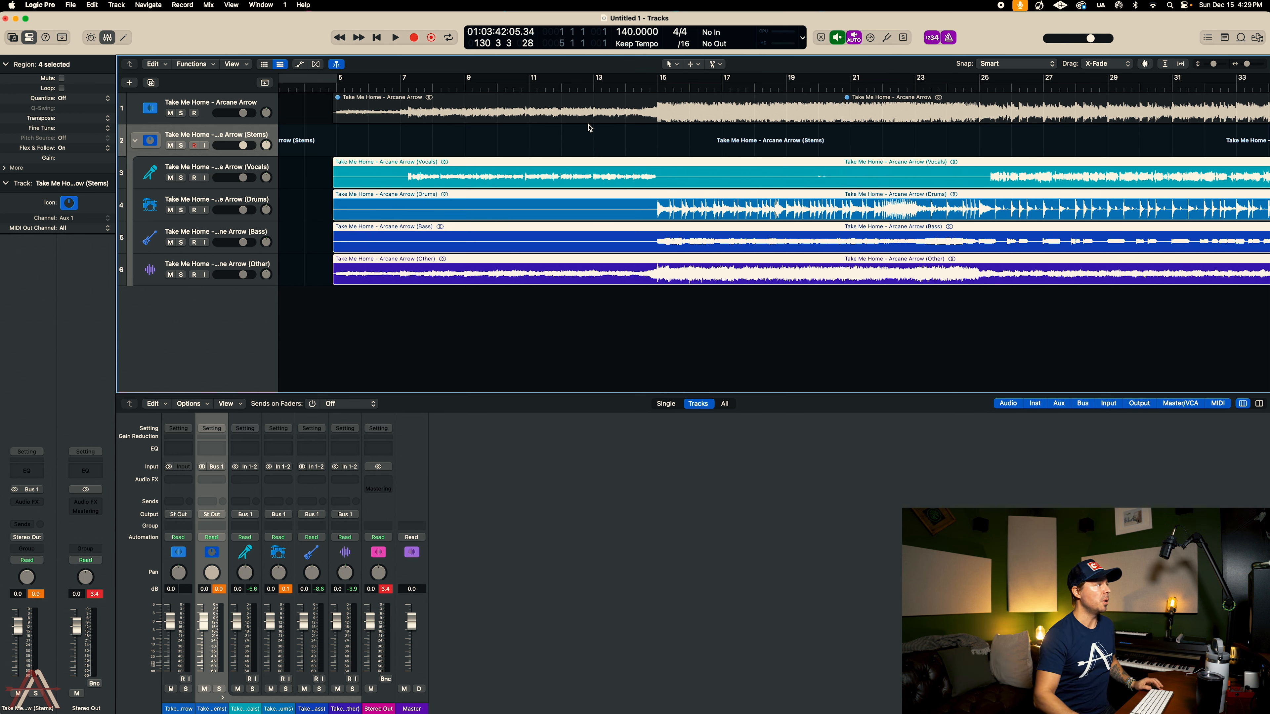
Mute the drums stem, play the song from bar 15 without it, and unmute the drums
{"action": "left_click", "coordinate": [170, 211]}
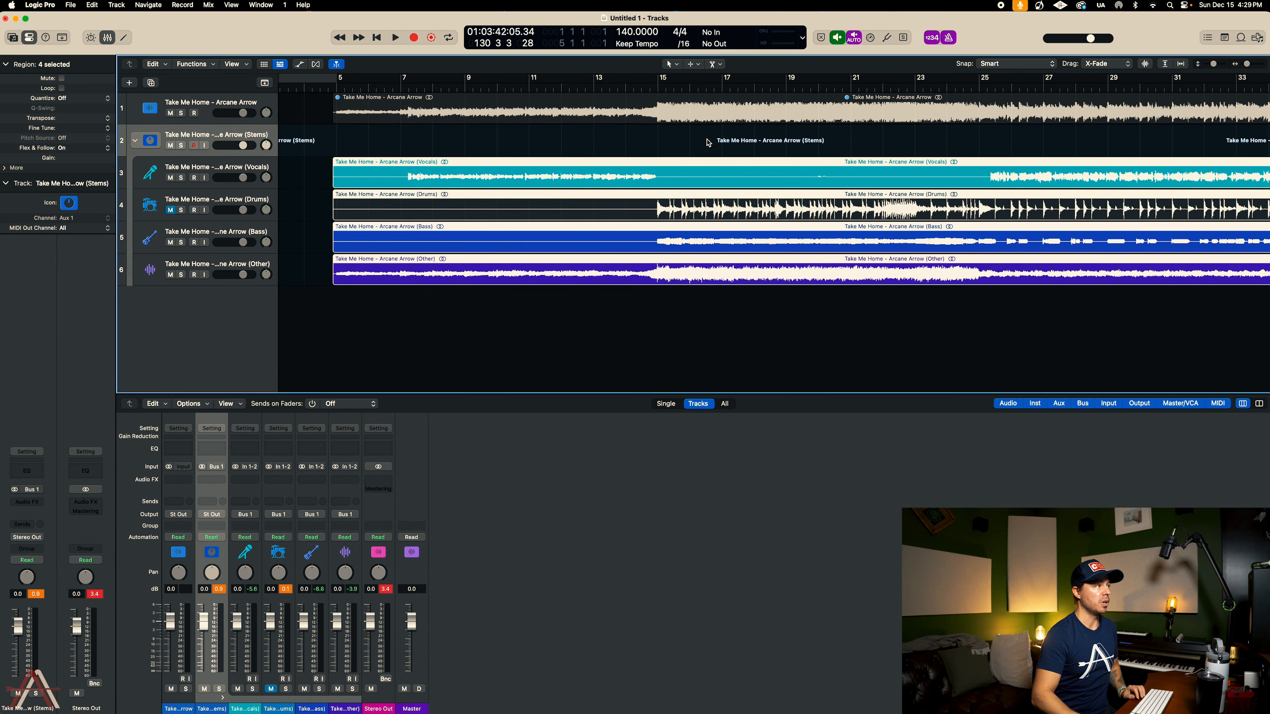
{"action": "scroll", "coordinate": [835, 125], "scroll_direction": "right", "scroll_amount": 5}
{"action": "left_click", "coordinate": [500, 87]}
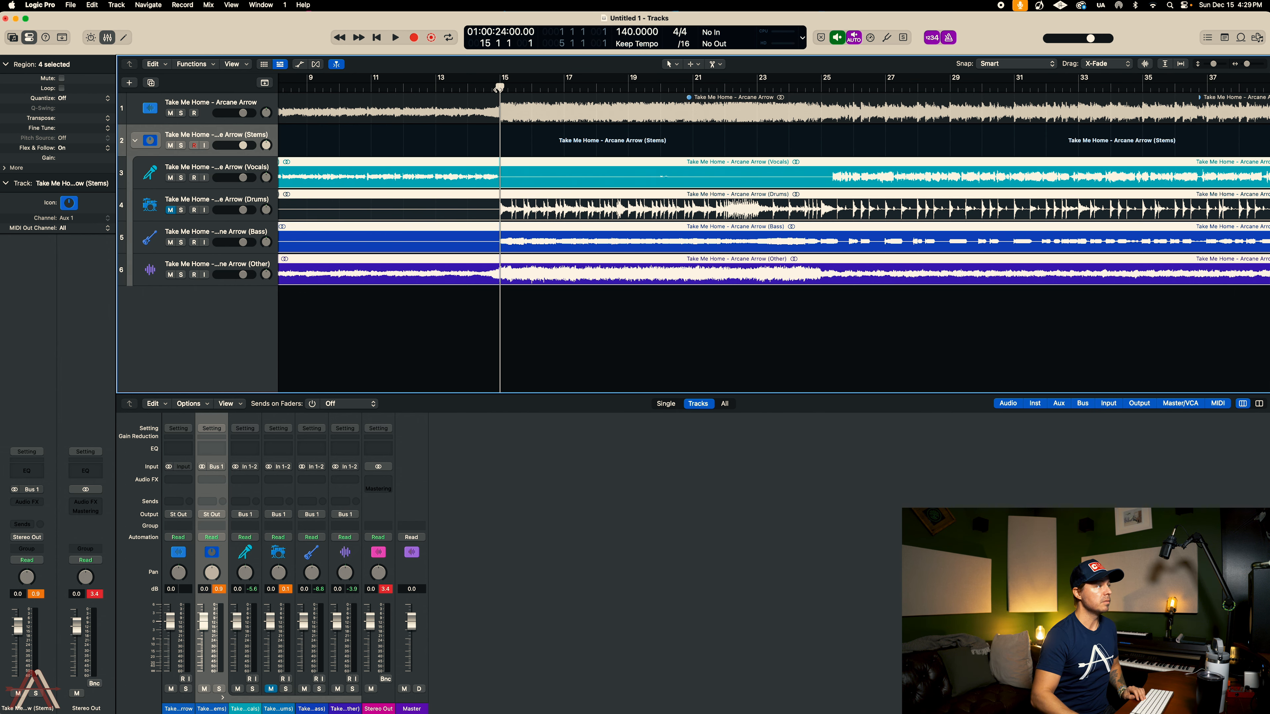
{"action": "key", "text": "space"}
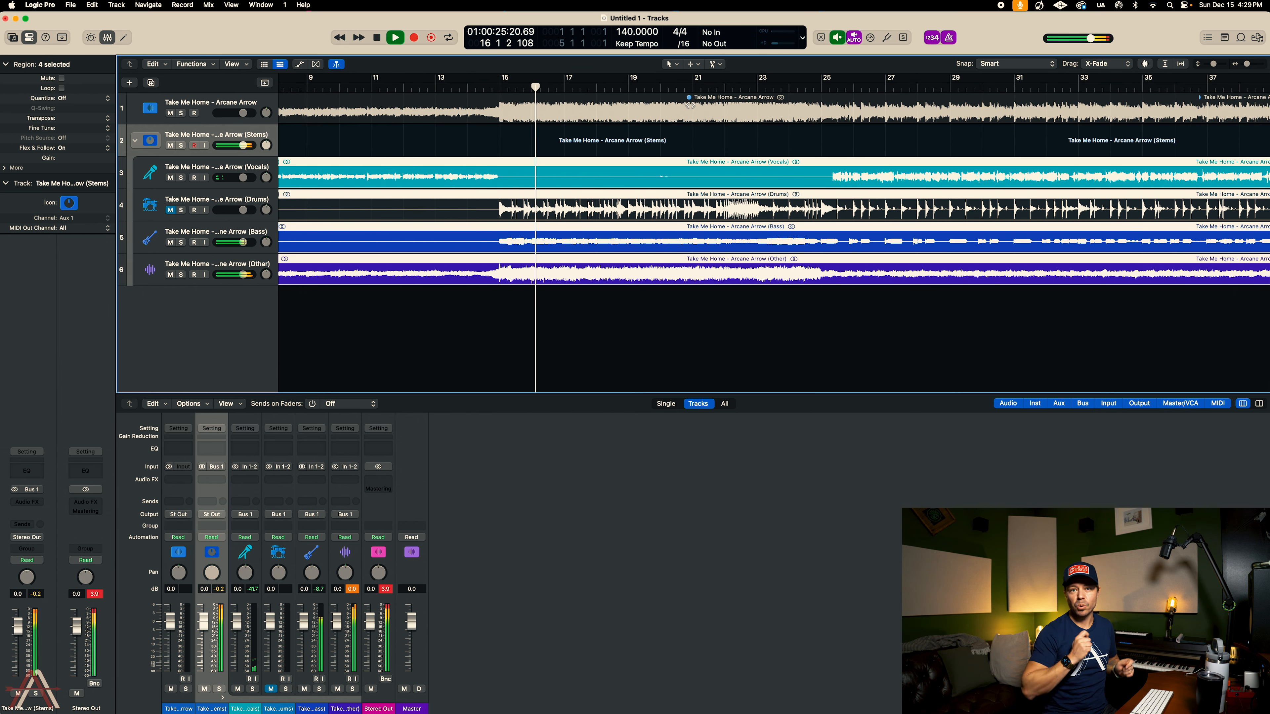
{"action": "key", "text": "space"}
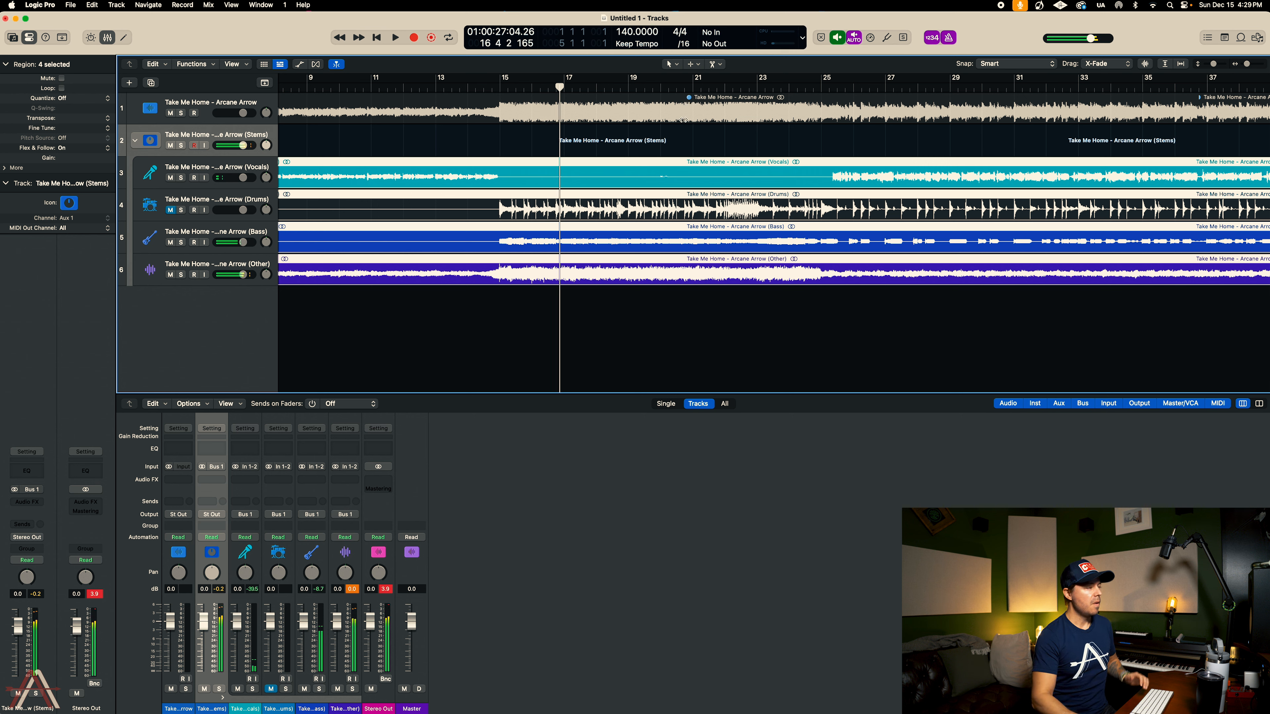
{"action": "left_click", "coordinate": [170, 209]}
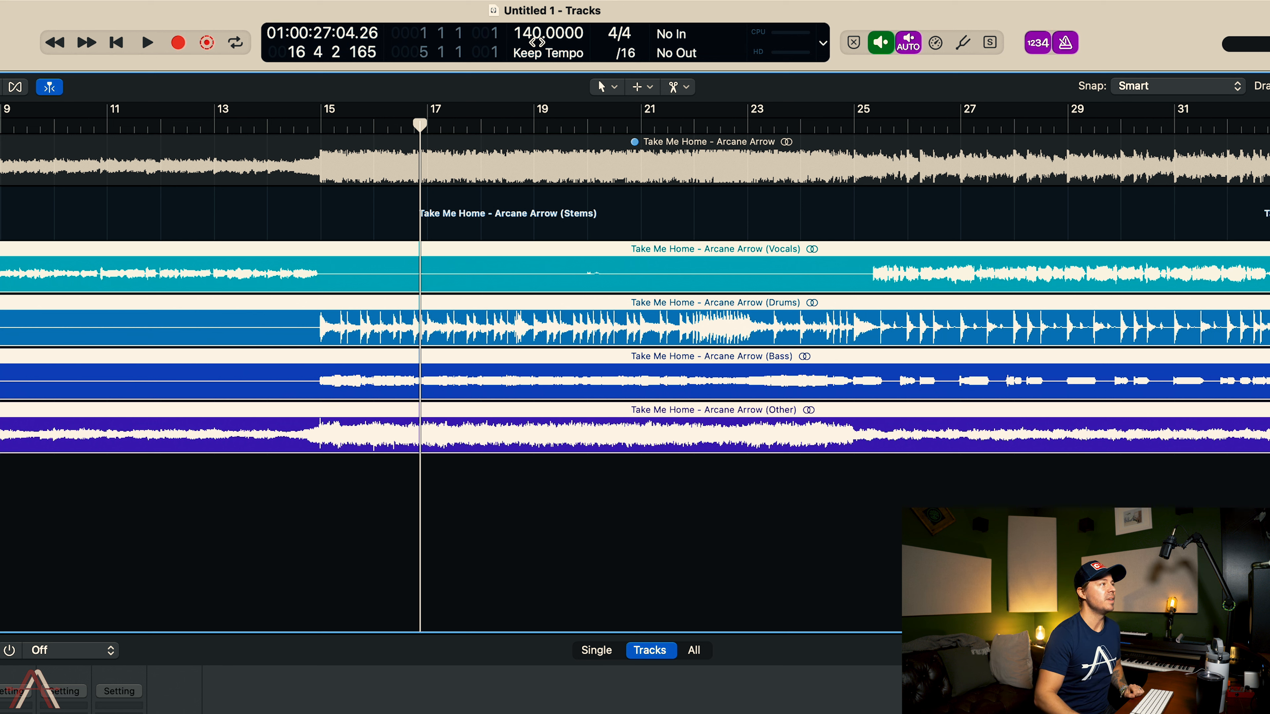
Set the project tempo to 80 BPM and play the stems from bar 14
{"action": "double_click", "coordinate": [525, 32]}
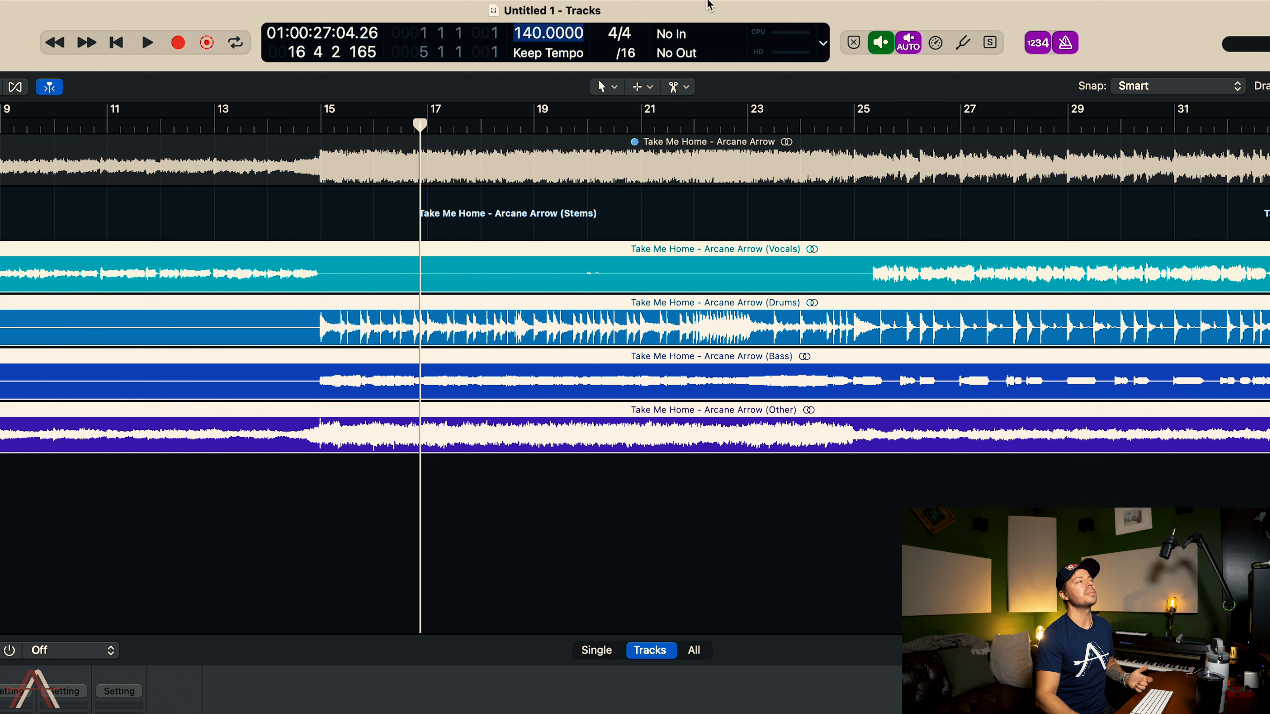
{"action": "type", "text": "80"}
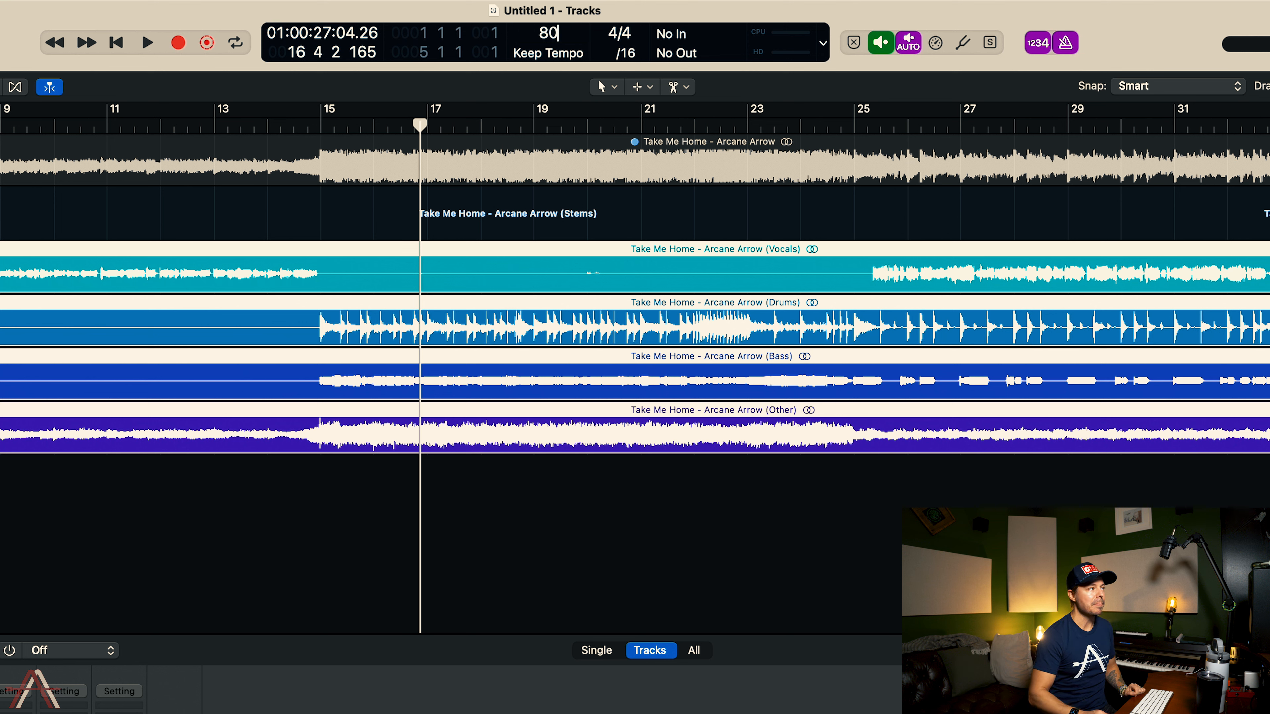
{"action": "key", "text": "Return"}
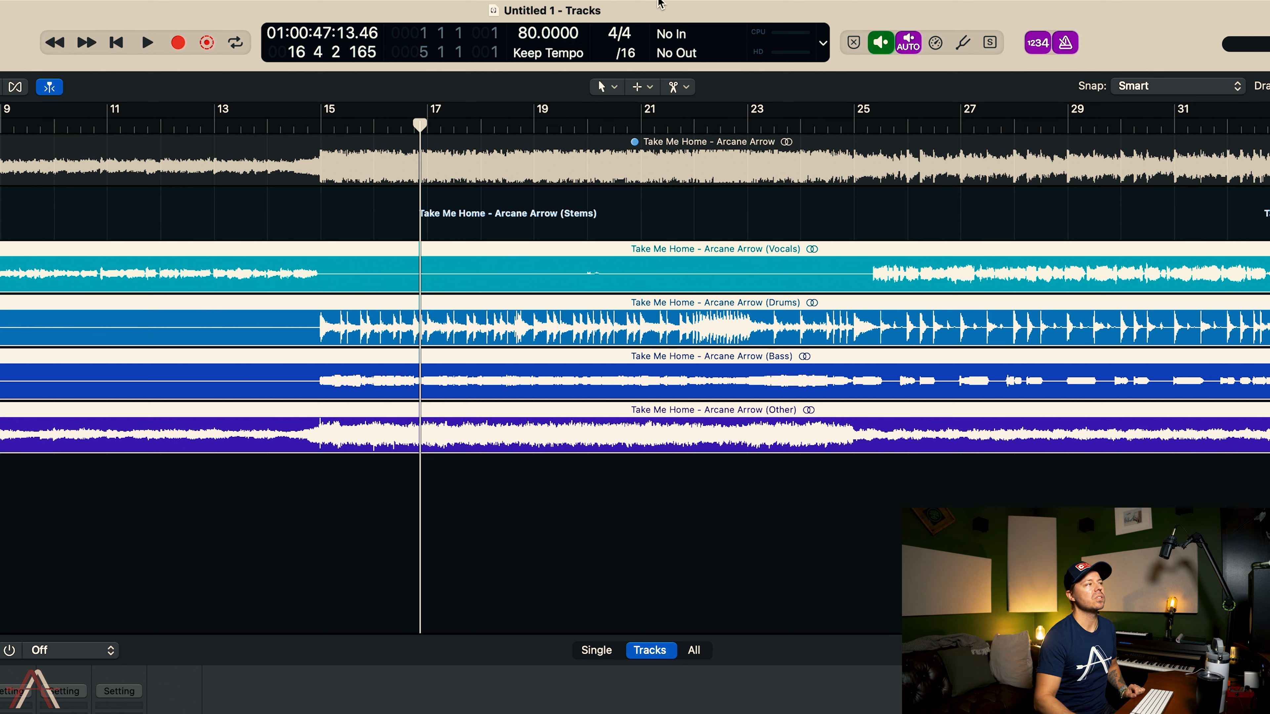
{"action": "left_click", "coordinate": [289, 127]}
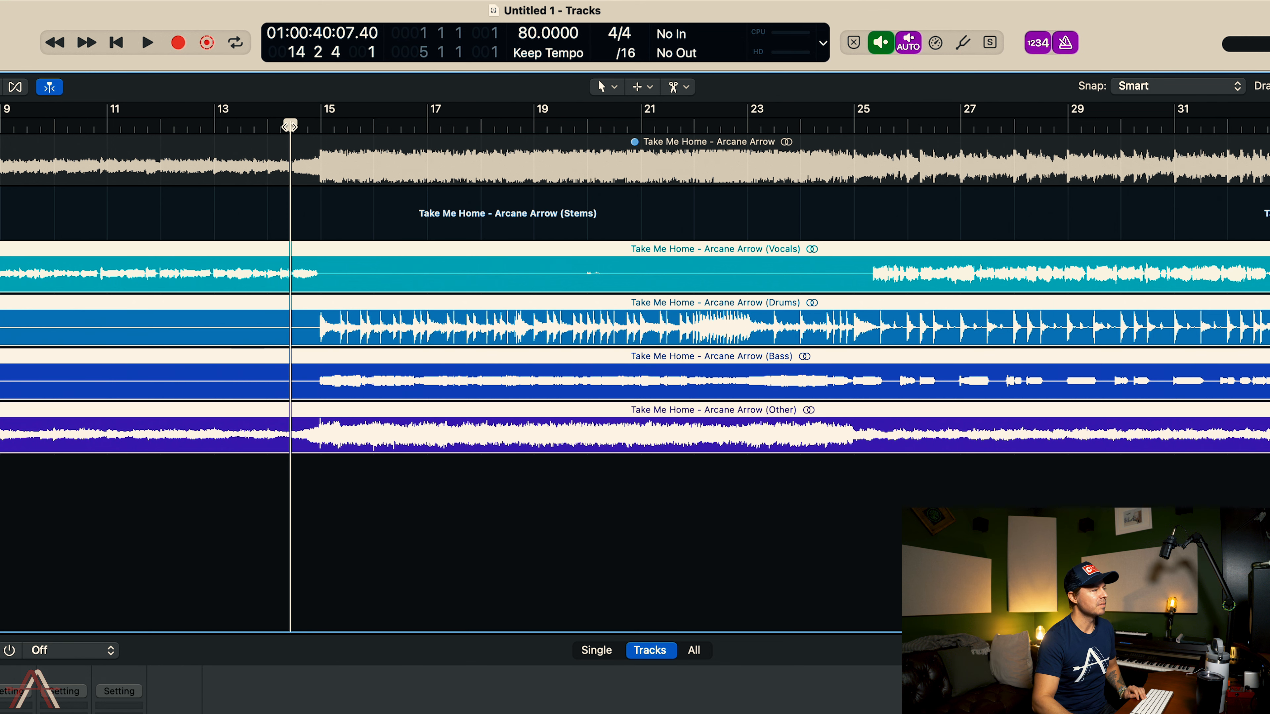
{"action": "key", "text": "space"}
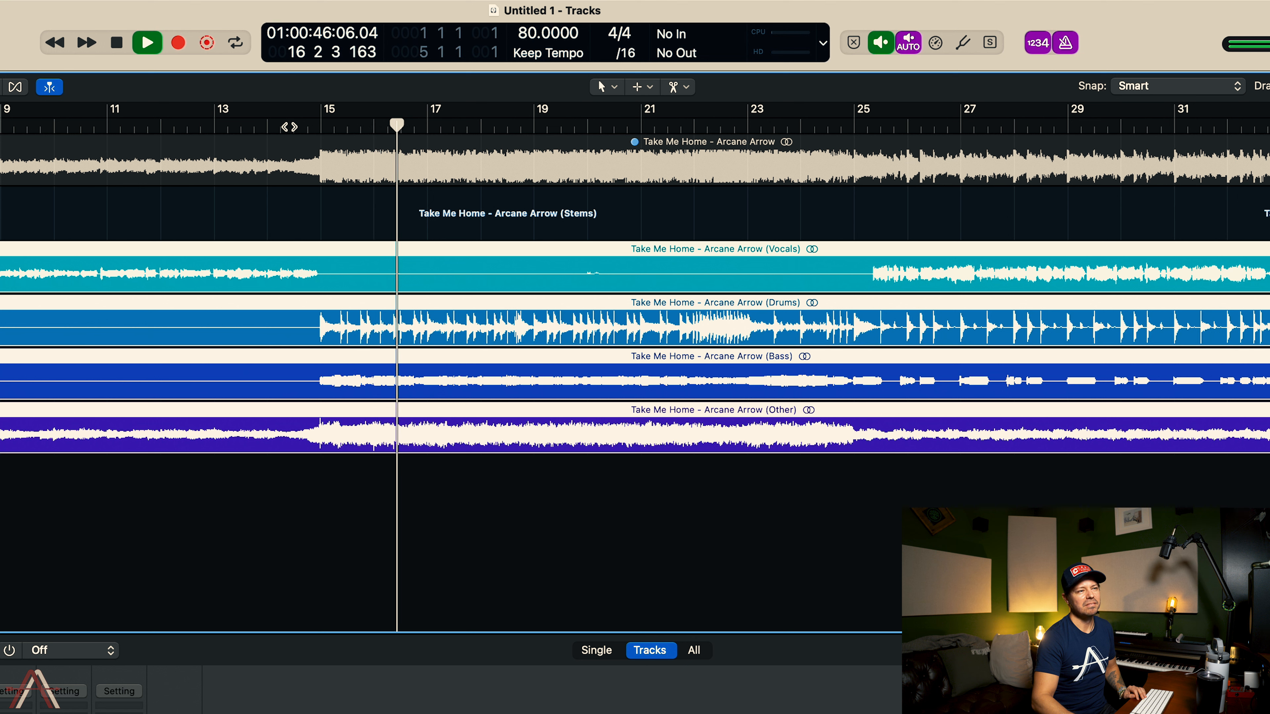
{"action": "key", "text": "space"}
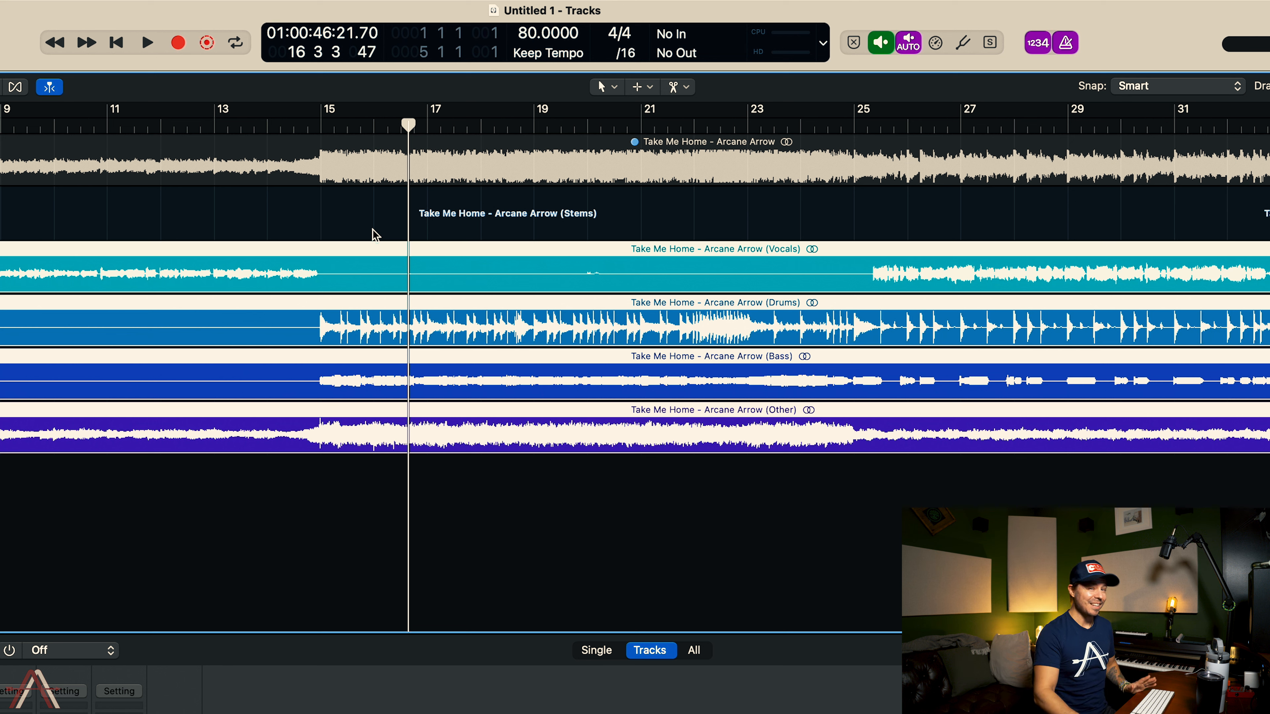
Set the project tempo to 125 BPM and play the stems from bar 14
{"action": "double_click", "coordinate": [529, 33]}
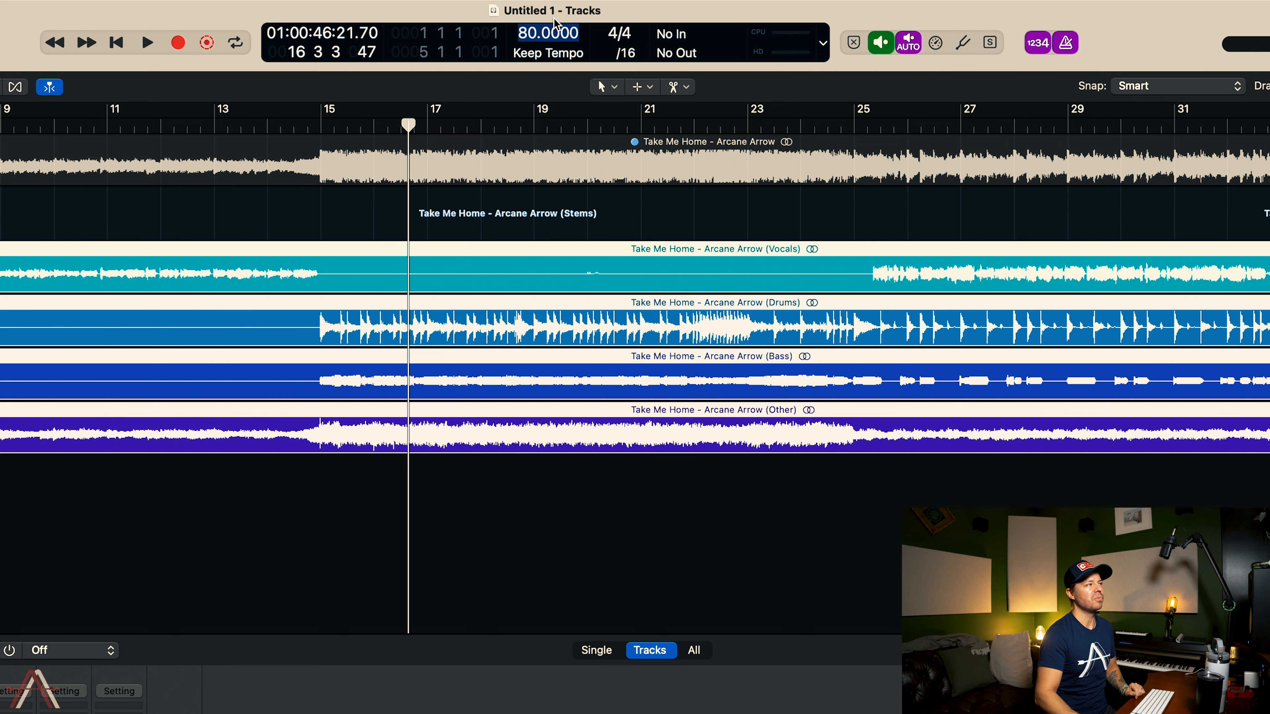
{"action": "type", "text": "125"}
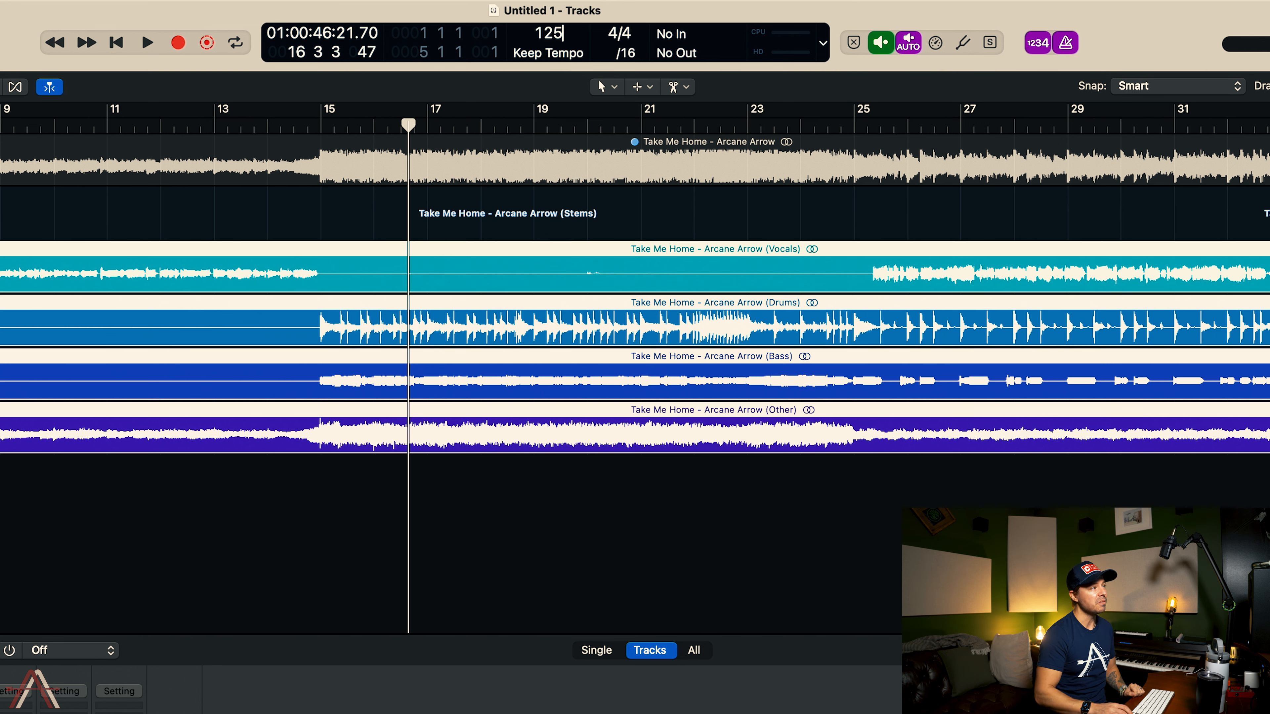
{"action": "key", "text": "Return"}
{"action": "left_click", "coordinate": [294, 125]}
{"action": "key", "text": "space"}
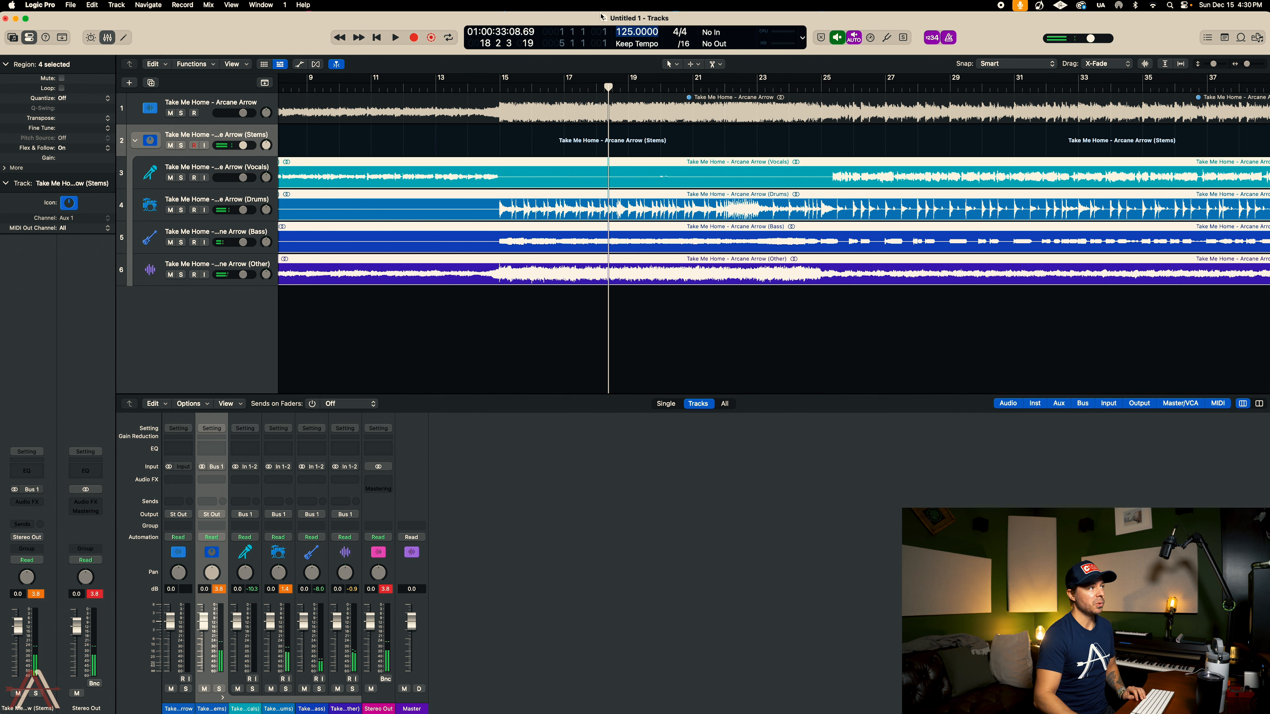
Set the project tempo to 165 BPM and play the stems from just before bar 15
{"action": "type", "text": "165"}
{"action": "key", "text": "Return"}
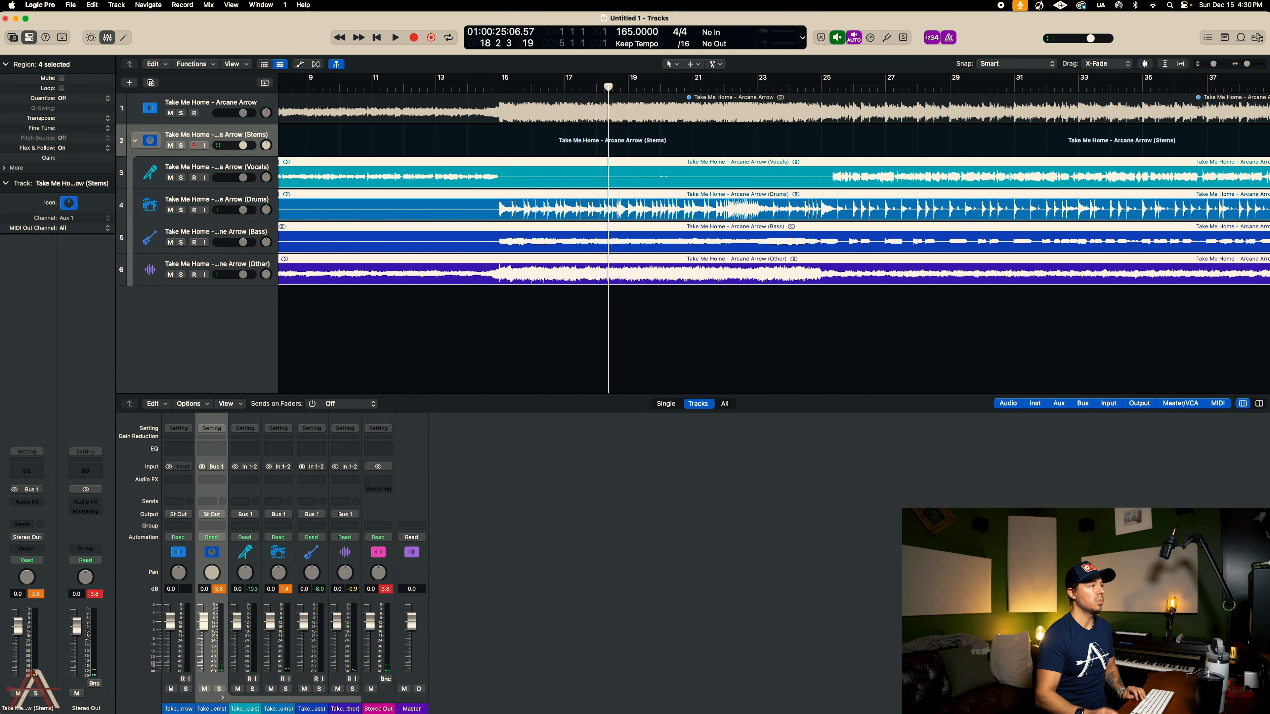
{"action": "double_click", "coordinate": [495, 89]}
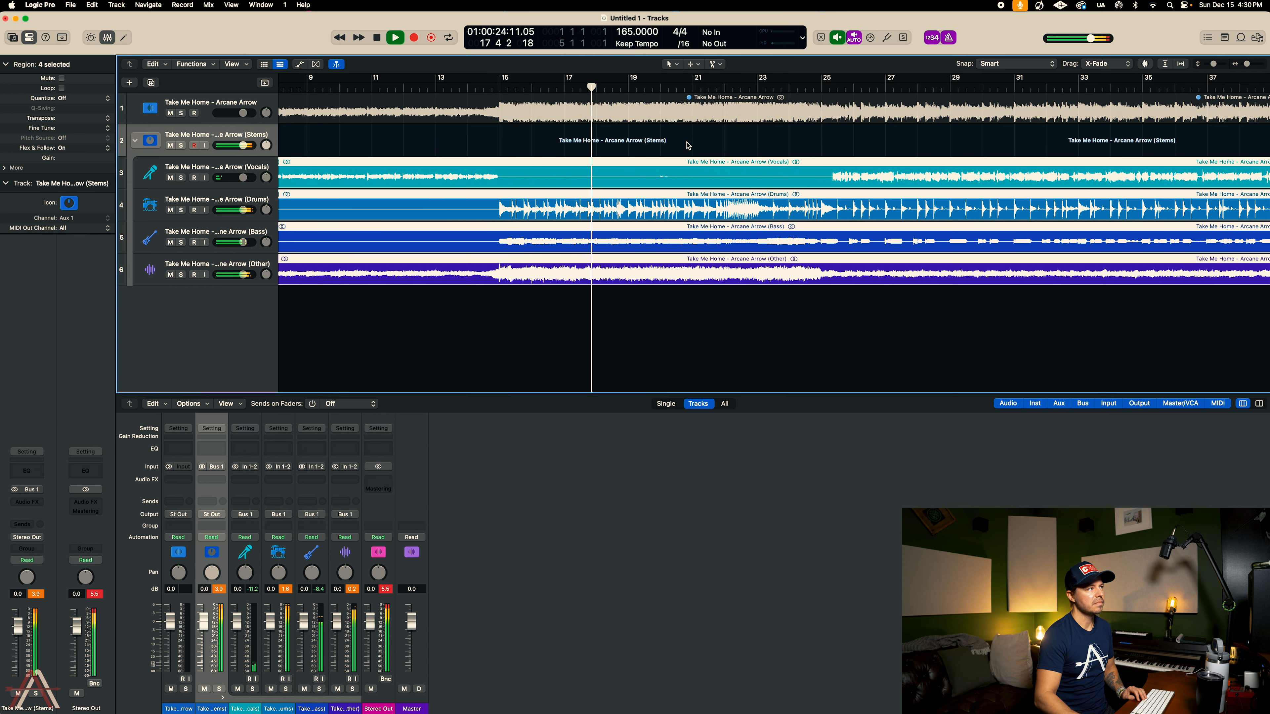
{"action": "key", "text": "space"}
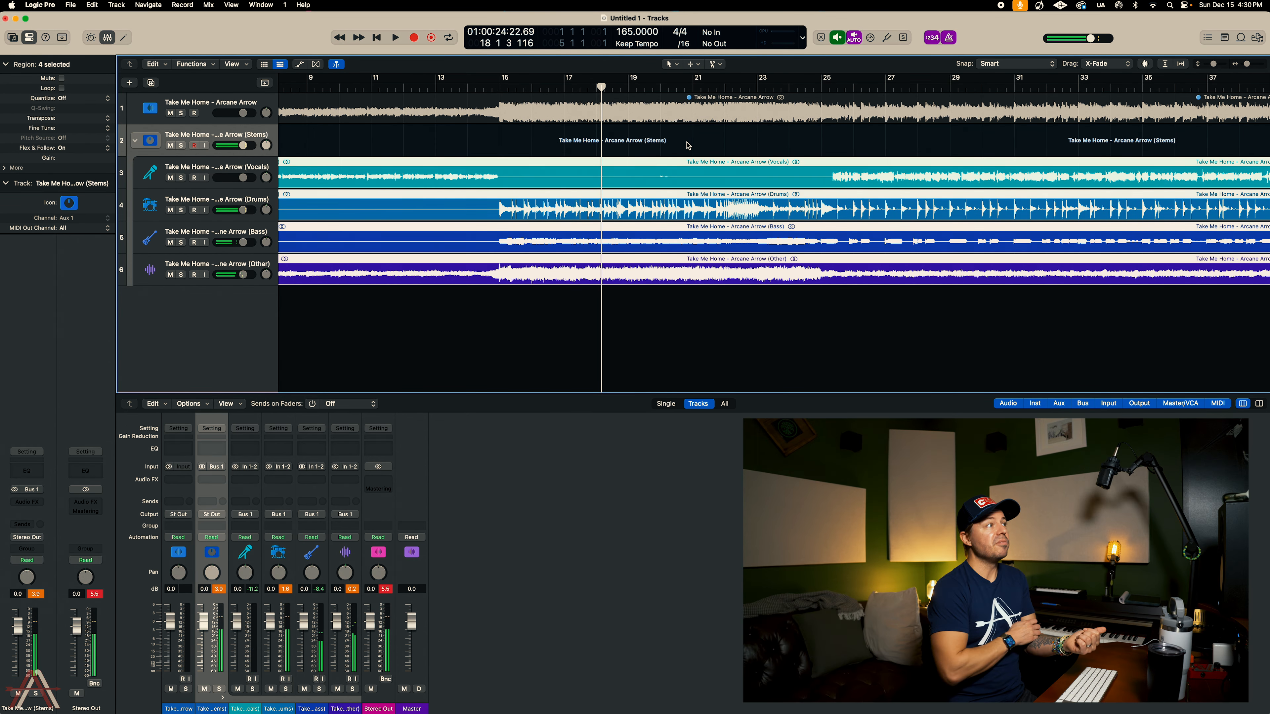